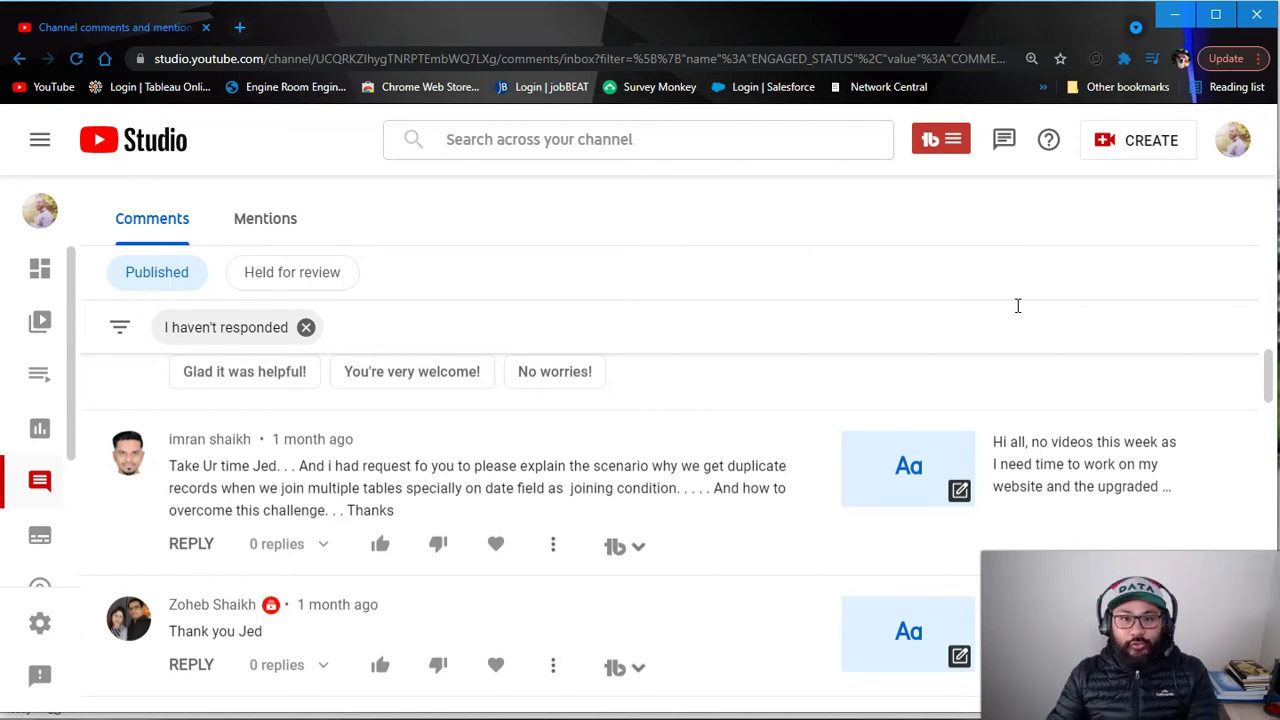
Bring the Excel Master sheet into view and collapse the ribbon to enlarge the date tables
click(1176, 17)
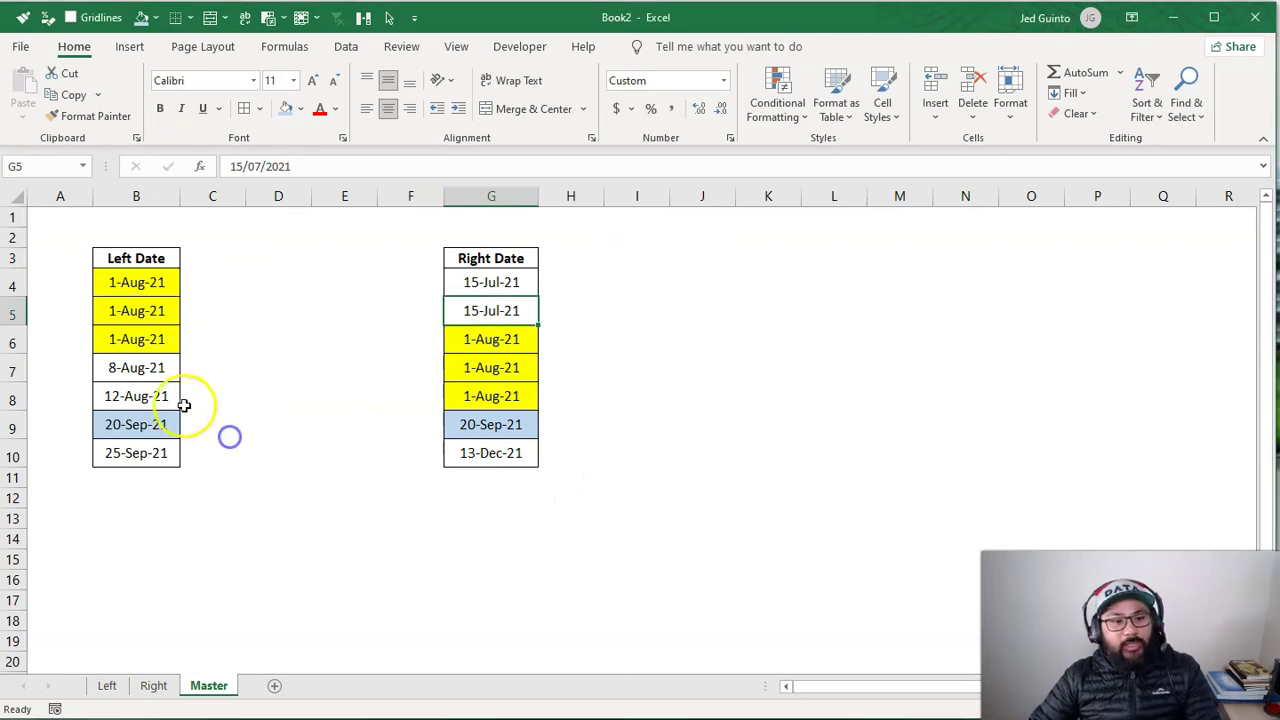
scroll(140, 374, up, 3)
double_click(66, 46)
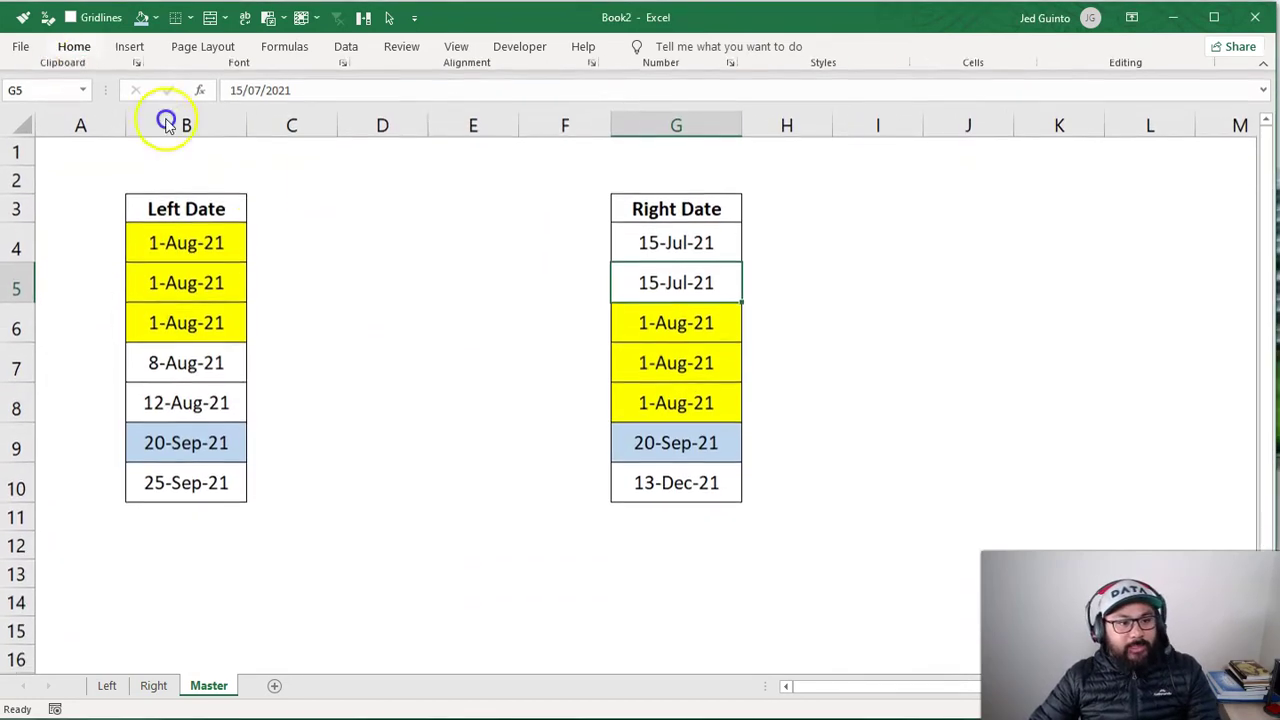
scroll(300, 210, up, 2)
Highlight the Left and Right Date columns, then the matching 1-Aug-21 and 20-Sep-21 dates
drag(208, 219, 209, 531)
drag(808, 219, 810, 530)
drag(251, 288, 251, 351)
ctrl+drag(789, 357, 788, 443)
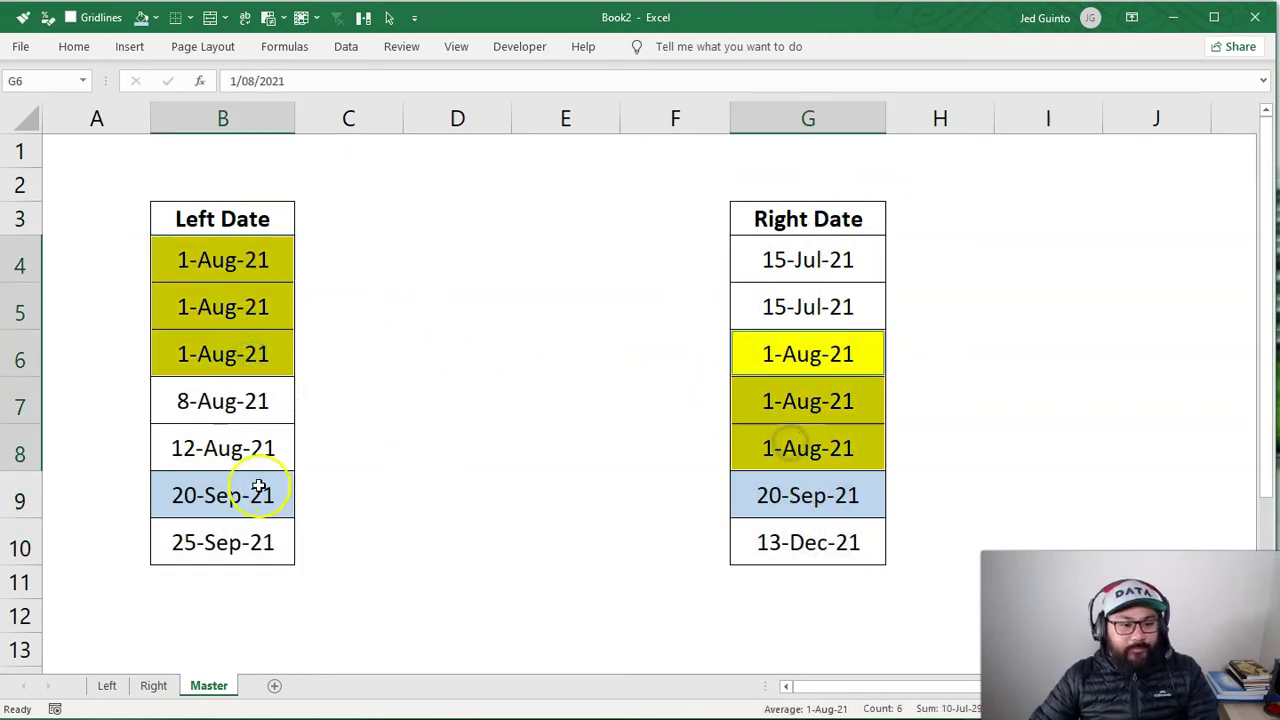
click(258, 487)
ctrl+click(857, 496)
Highlight the unmatched dates: left B7:B8 and 25-Sep-21, right 15-Jul-21 and 13-Dec-21
drag(222, 403, 223, 429)
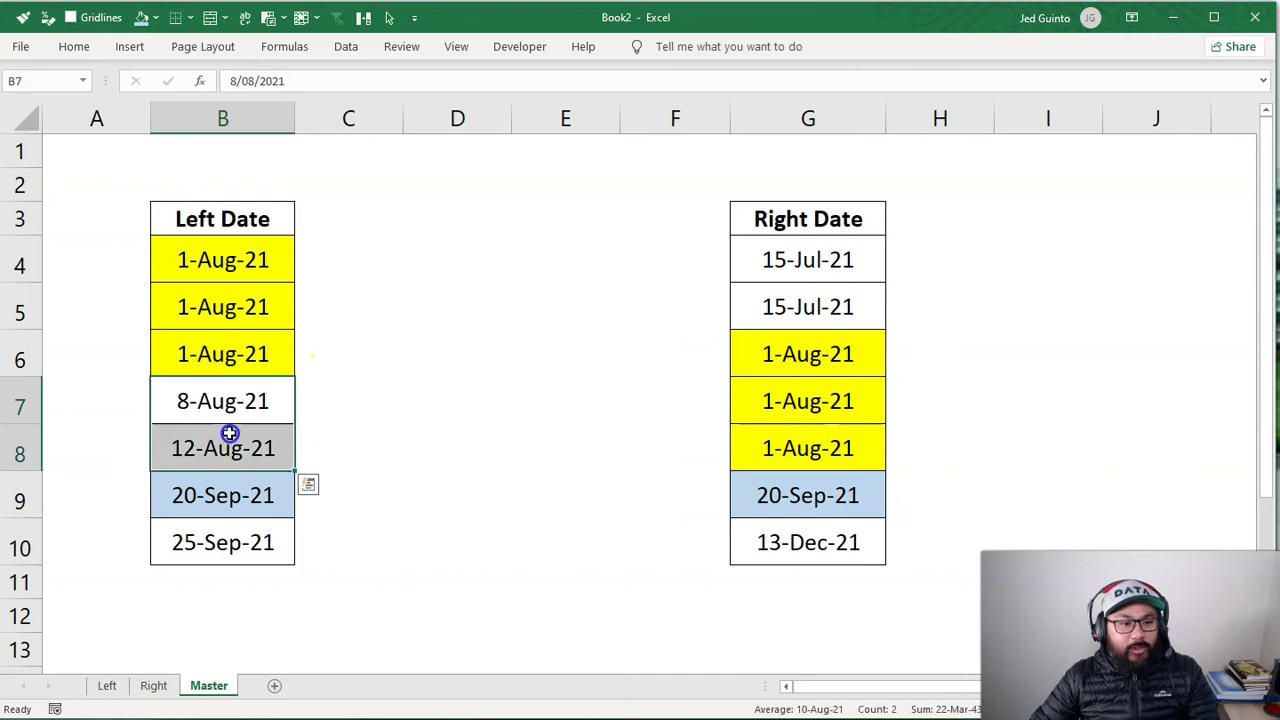
click(234, 531)
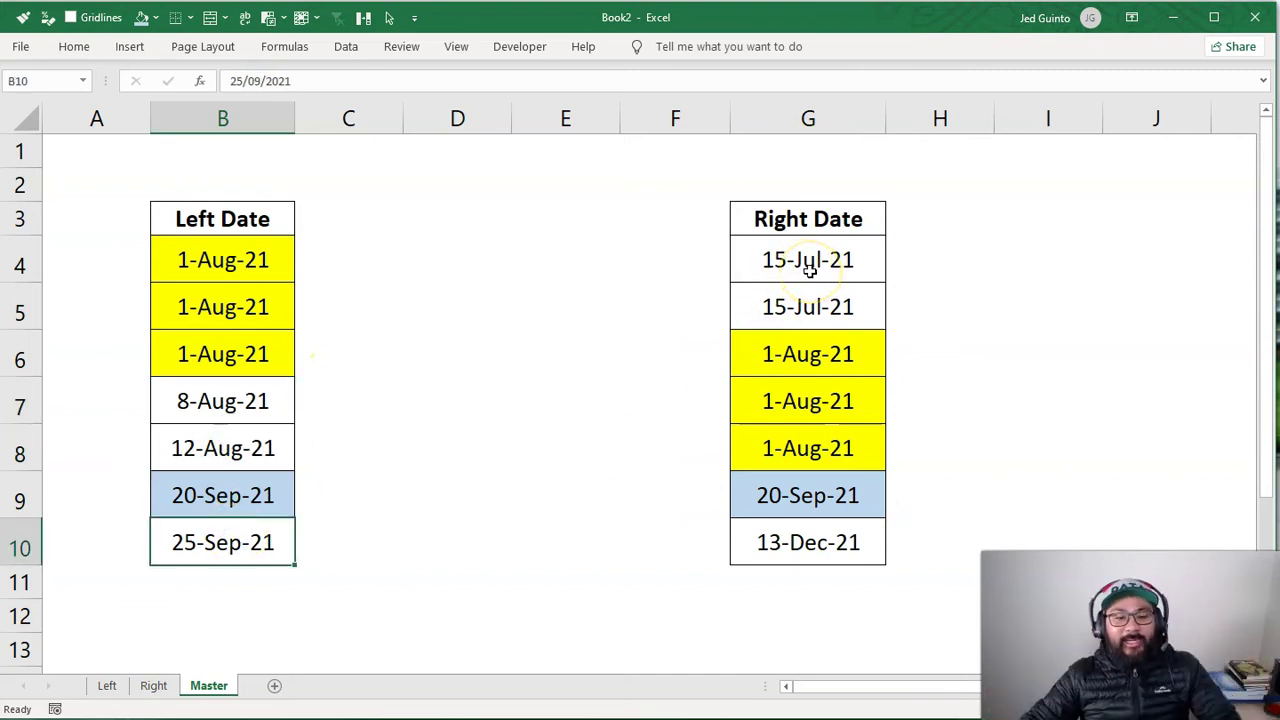
drag(810, 270, 820, 296)
click(843, 533)
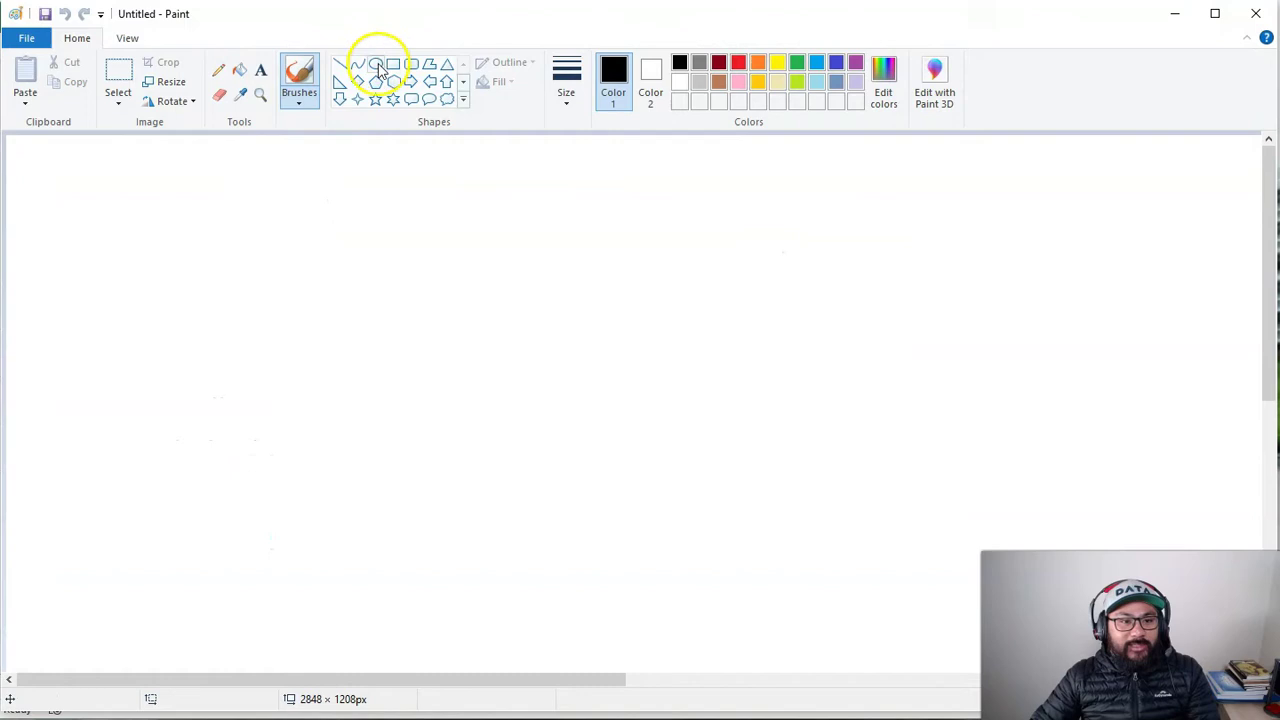
Draw a circle left of the canvas centre with the Oval tool
mouse_move(286, 243)
mouse_down()
mouse_move(443, 343)
mouse_move(494, 446)
mouse_up()
key(ctrl+z)
click(377, 63)
drag(268, 280, 486, 483)
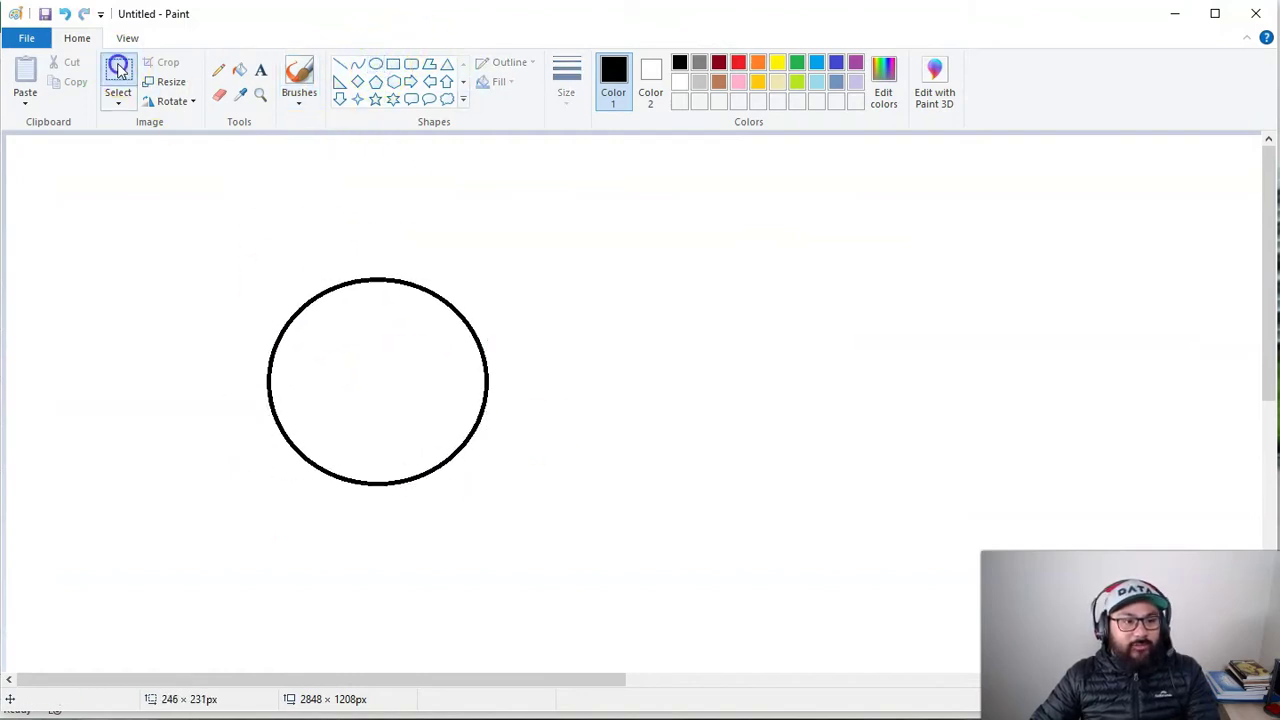
Copy the circle with transparent selection so a second circle overlaps it on the right
click(118, 100)
click(150, 262)
drag(170, 238, 522, 551)
drag(375, 430, 503, 432)
click(949, 283)
Move the circle pair to the upper left and stamp copies to make three pairs
click(143, 154)
drag(245, 263, 667, 525)
drag(497, 396, 486, 506)
drag(508, 493, 949, 357)
click(162, 279)
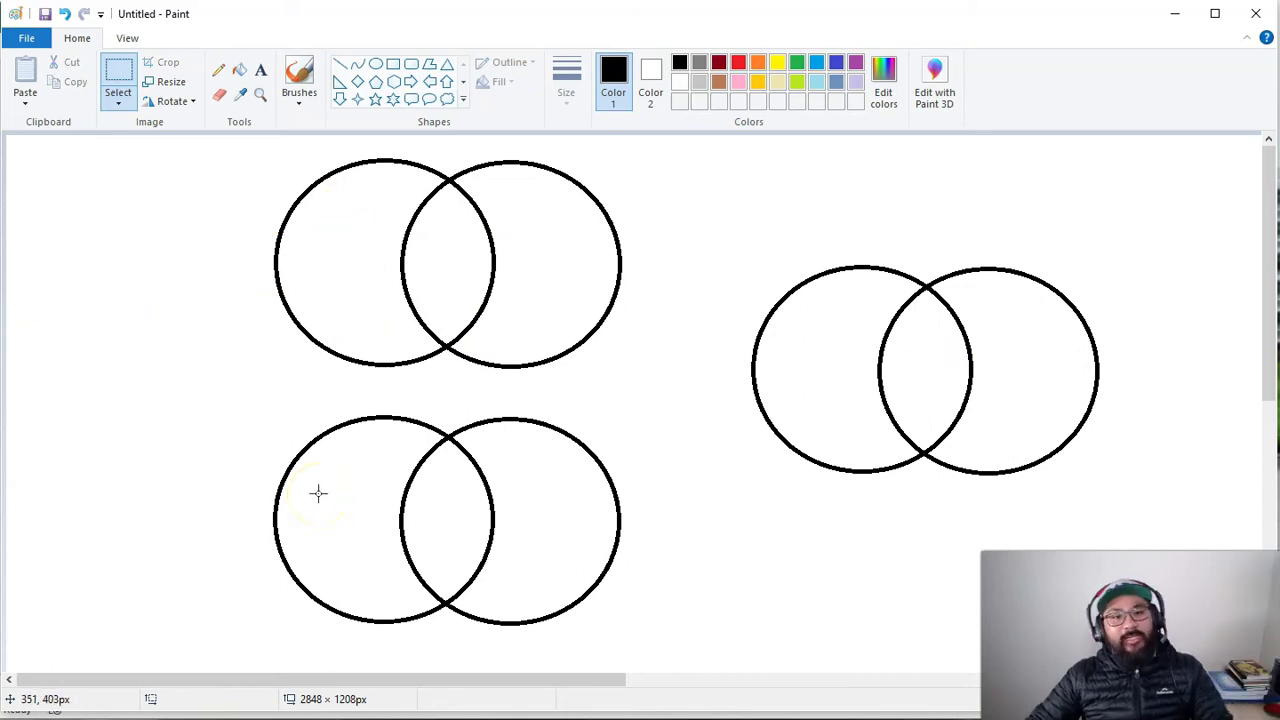
Fill the top pair's left crescent and overlap red
click(249, 71)
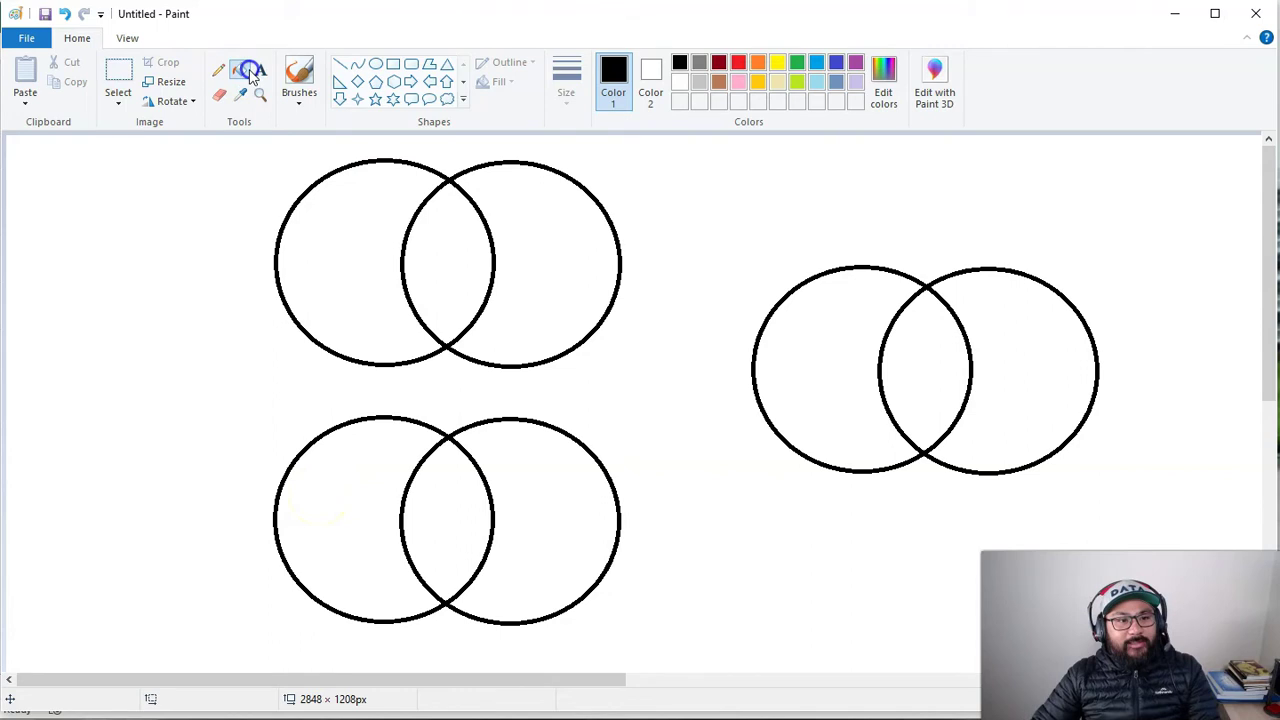
click(743, 68)
click(366, 266)
click(436, 258)
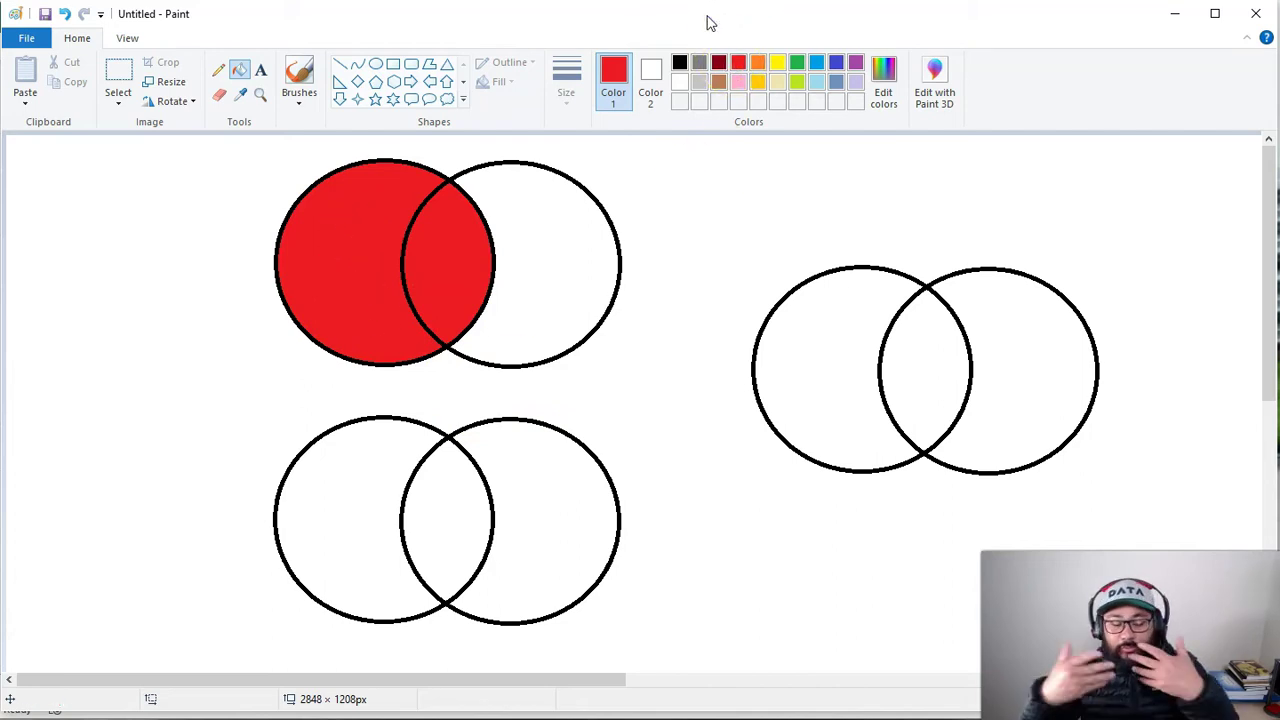
Shrink Paint over the spreadsheet and annotate the 25-Sep-21 date and the circles' overlap
mouse_move(707, 22)
mouse_down()
mouse_move(1171, 246)
mouse_move(1186, 240)
mouse_up()
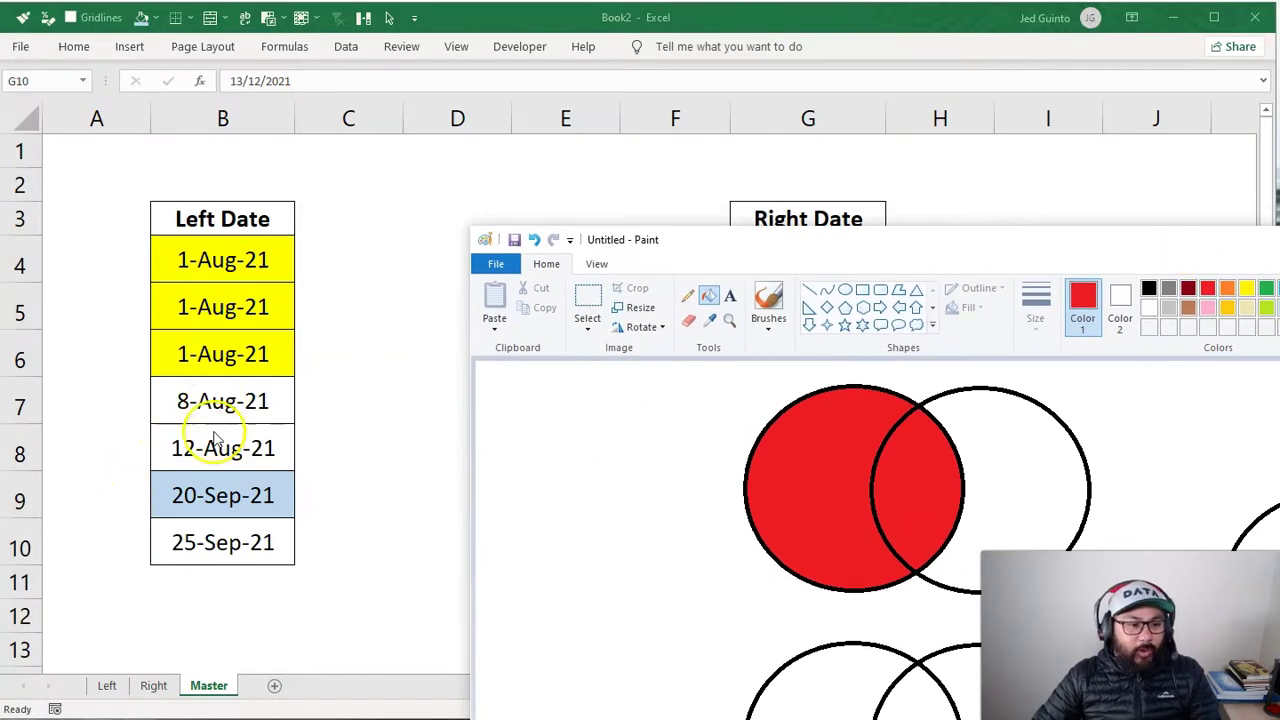
drag(1014, 255, 981, 221)
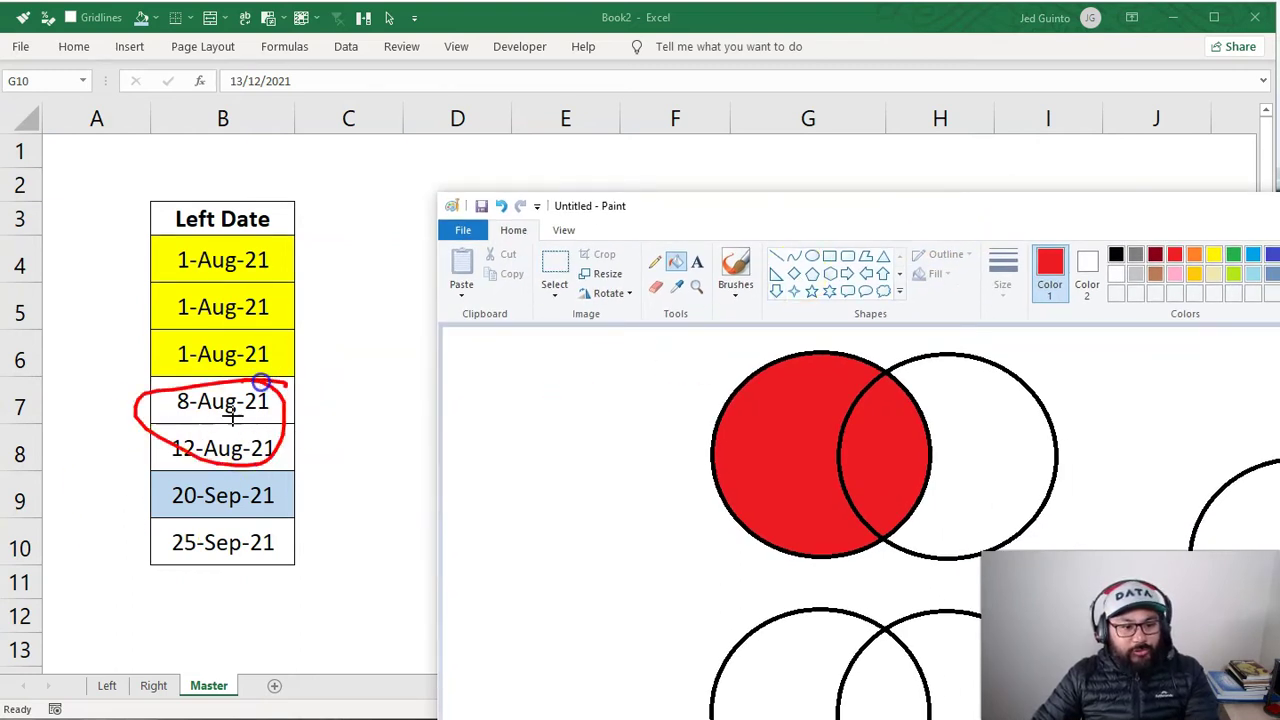
mouse_move(232, 517)
mouse_down()
mouse_move(177, 526)
mouse_move(248, 518)
mouse_up()
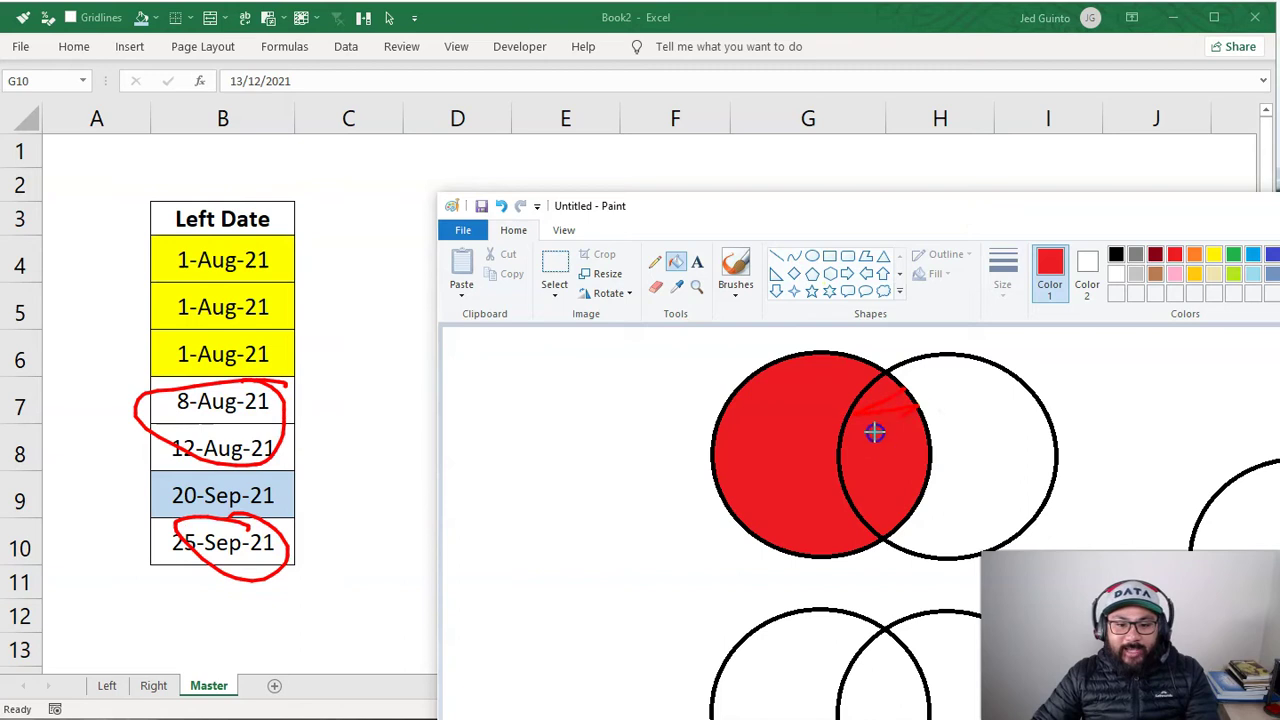
mouse_move(890, 508)
mouse_down()
mouse_move(903, 446)
mouse_move(886, 449)
mouse_move(900, 420)
mouse_up()
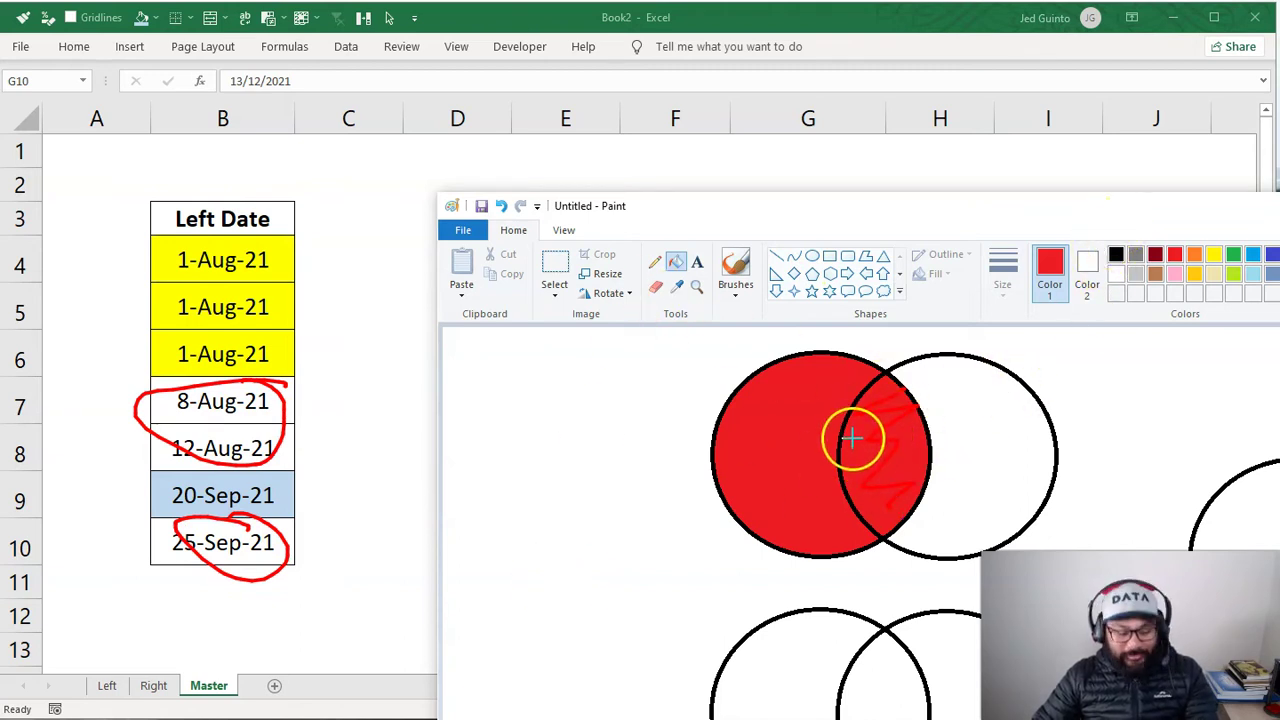
key(Escape)
Maximize Paint, undo the red fills, and fill the top left crescent and overlap blue
double_click(1000, 207)
key(ctrl+z)
key(ctrl+z)
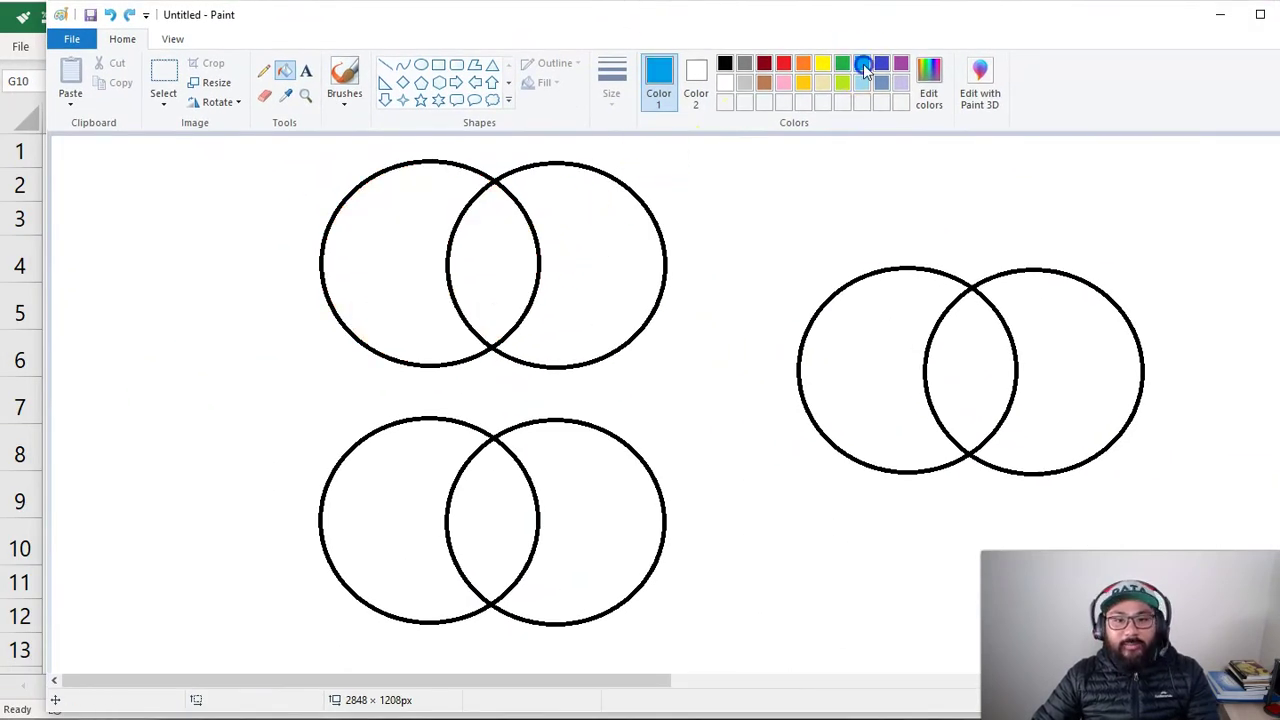
click(380, 234)
click(500, 248)
Window Paint over the dates and annotate 8-Aug-21, 12-Aug-21 and 1-Aug-21
mouse_move(833, 20)
mouse_down()
mouse_move(1143, 137)
mouse_move(1134, 117)
mouse_up()
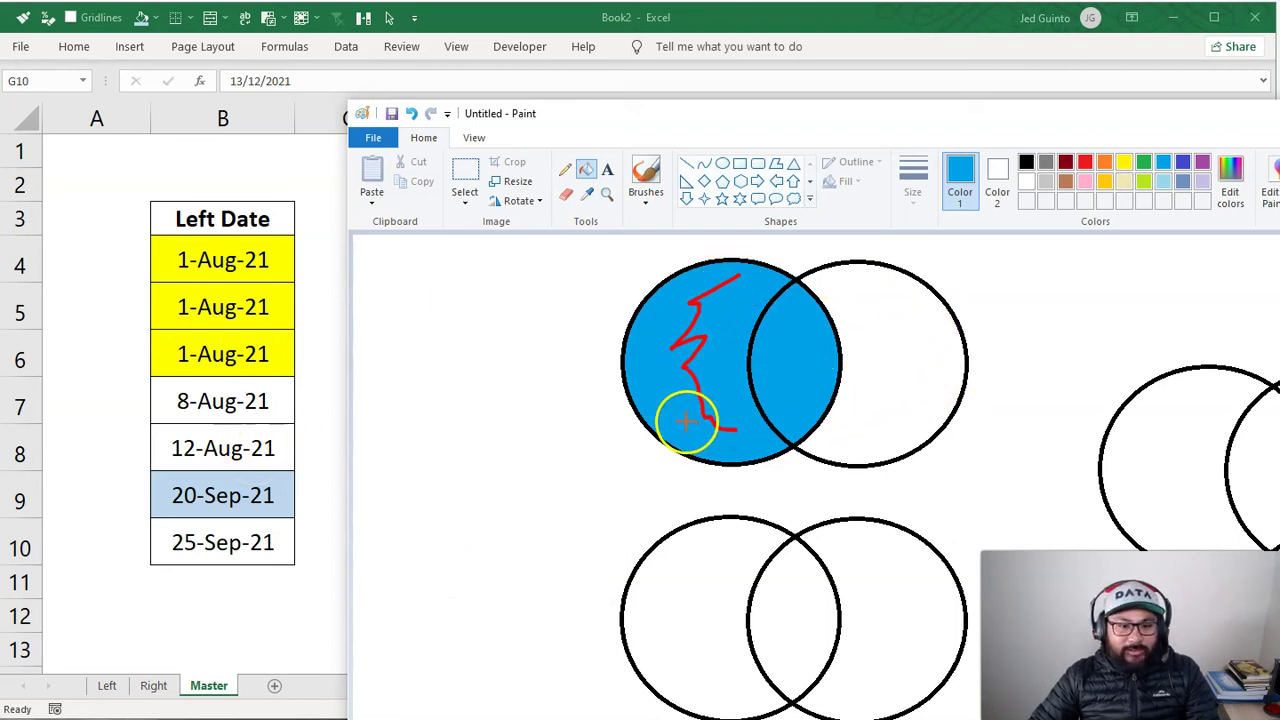
drag(180, 455, 260, 380)
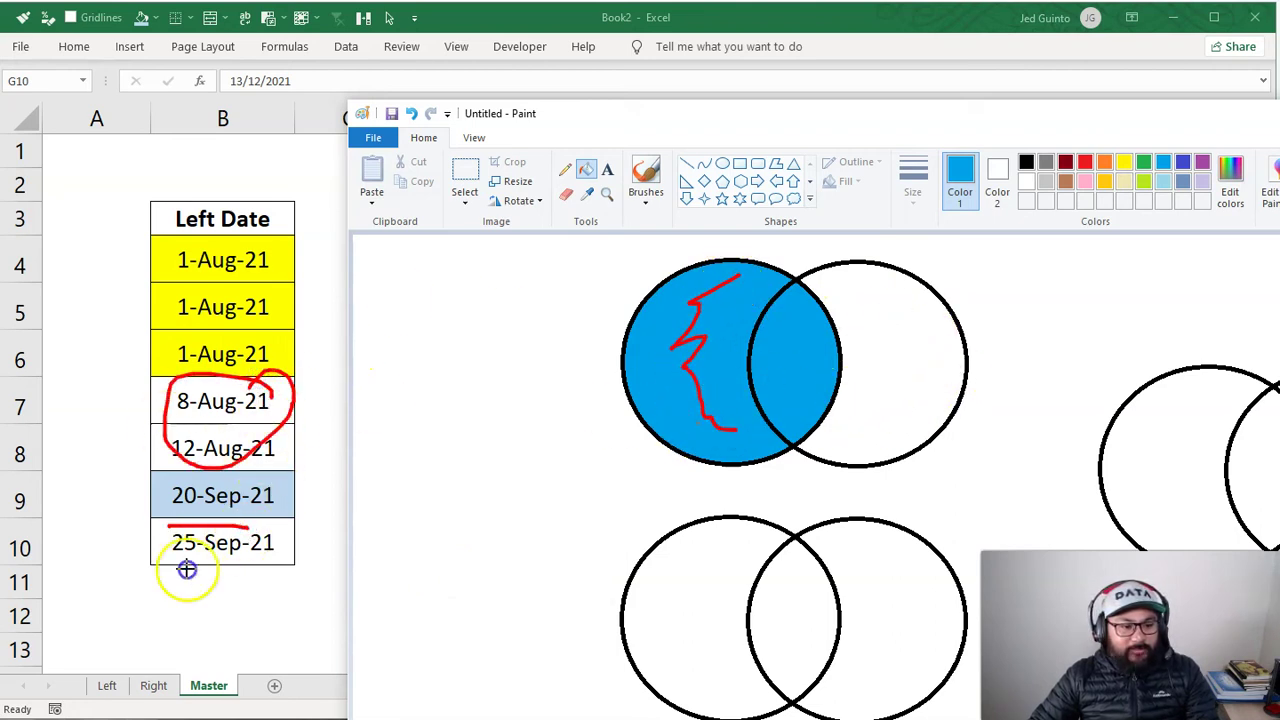
drag(789, 376, 790, 410)
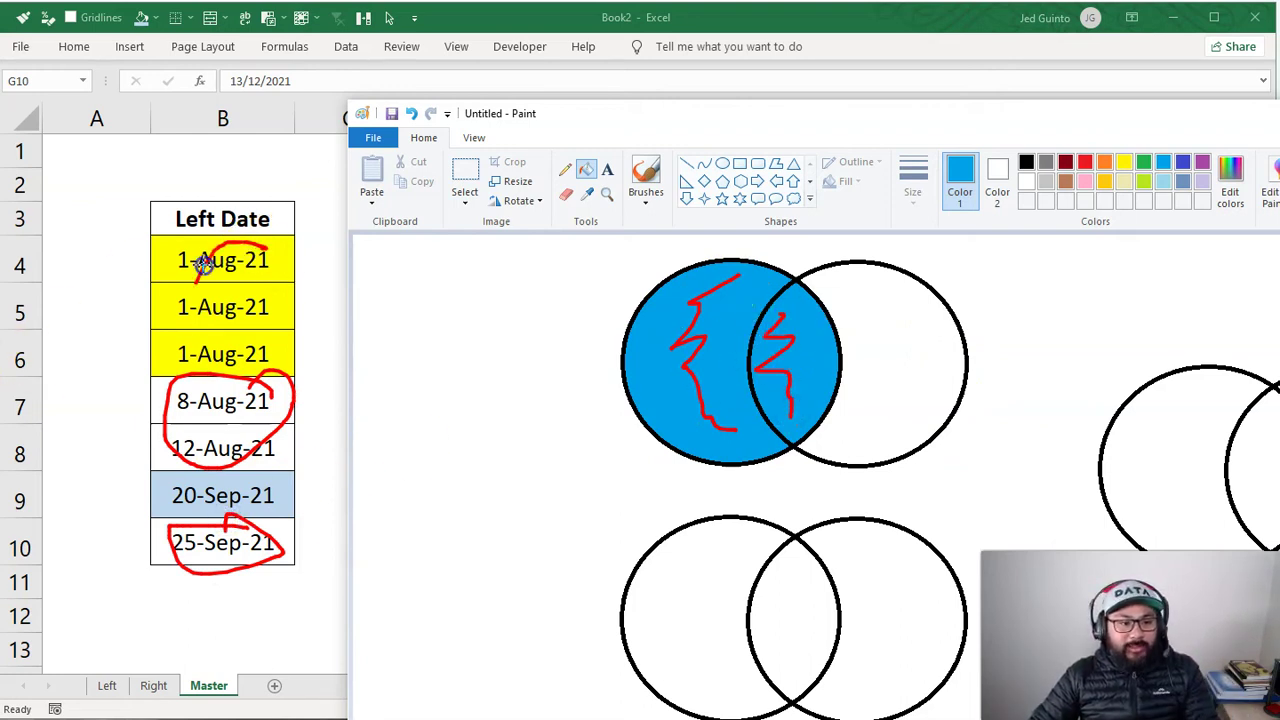
drag(260, 292, 215, 293)
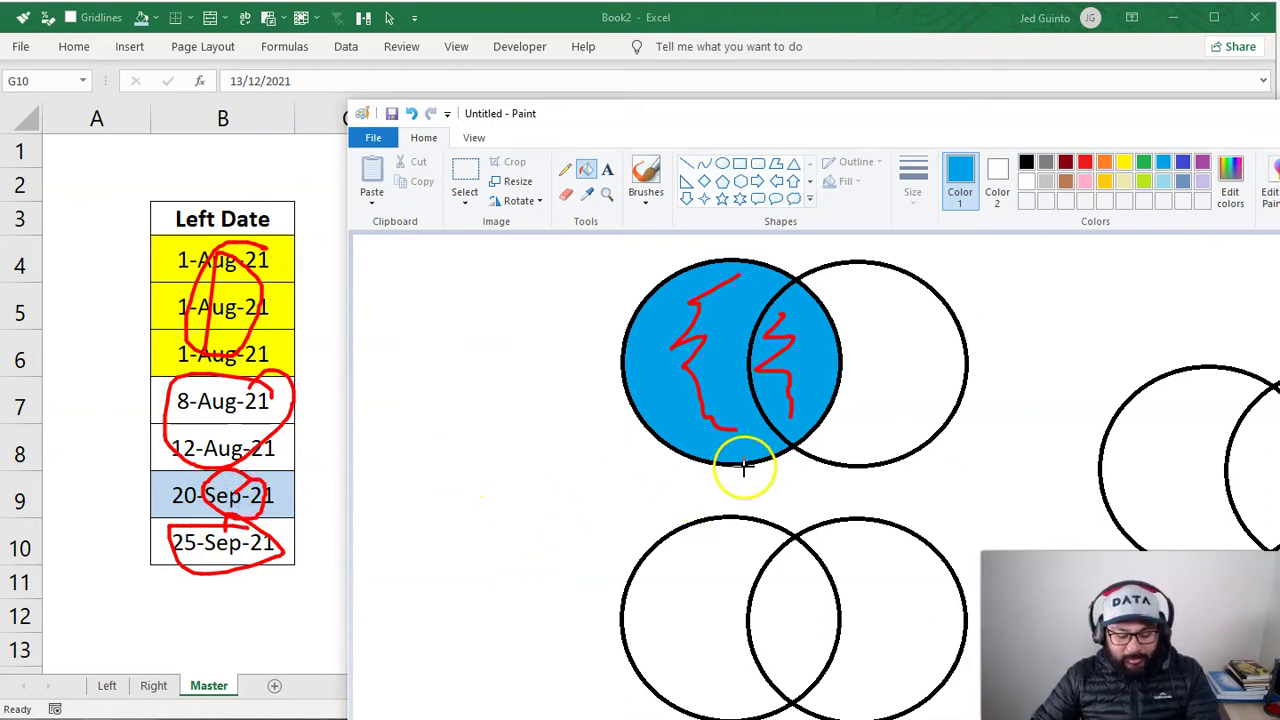
key(Escape)
click(587, 170)
After undoing trial fills, fill the lower pair's right crescent and overlap blue
click(796, 603)
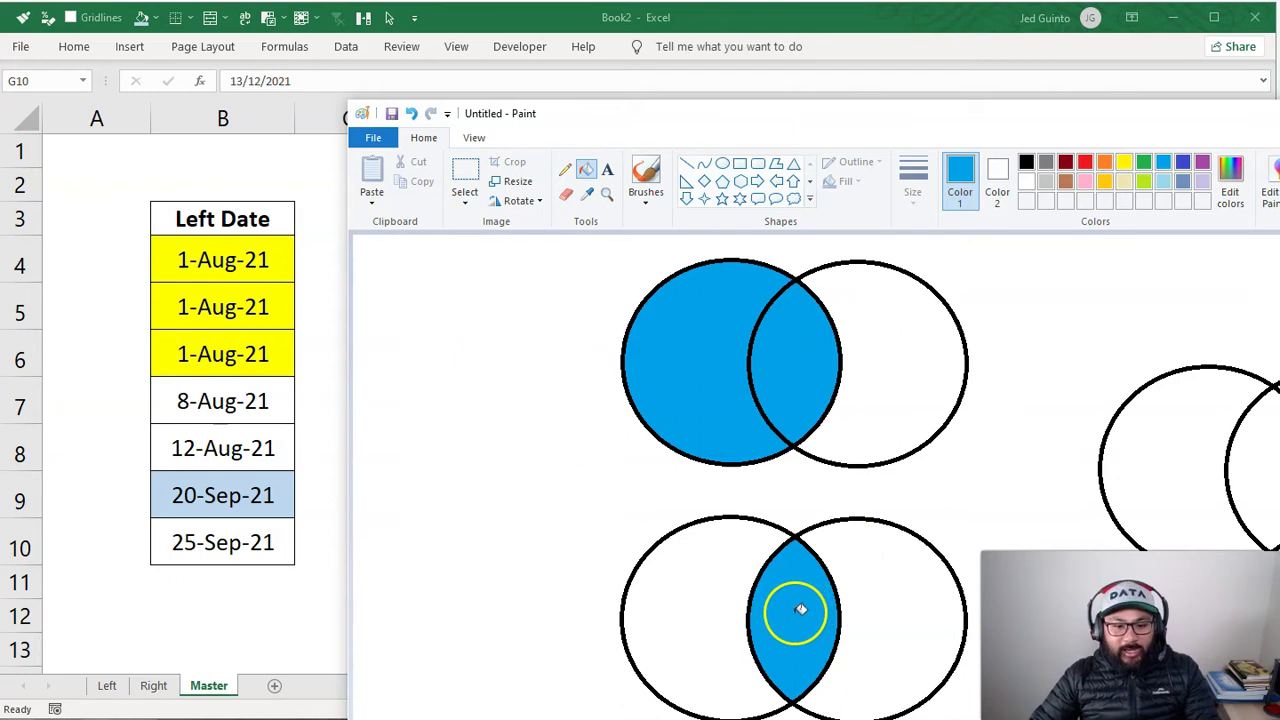
key(ctrl+z)
click(674, 592)
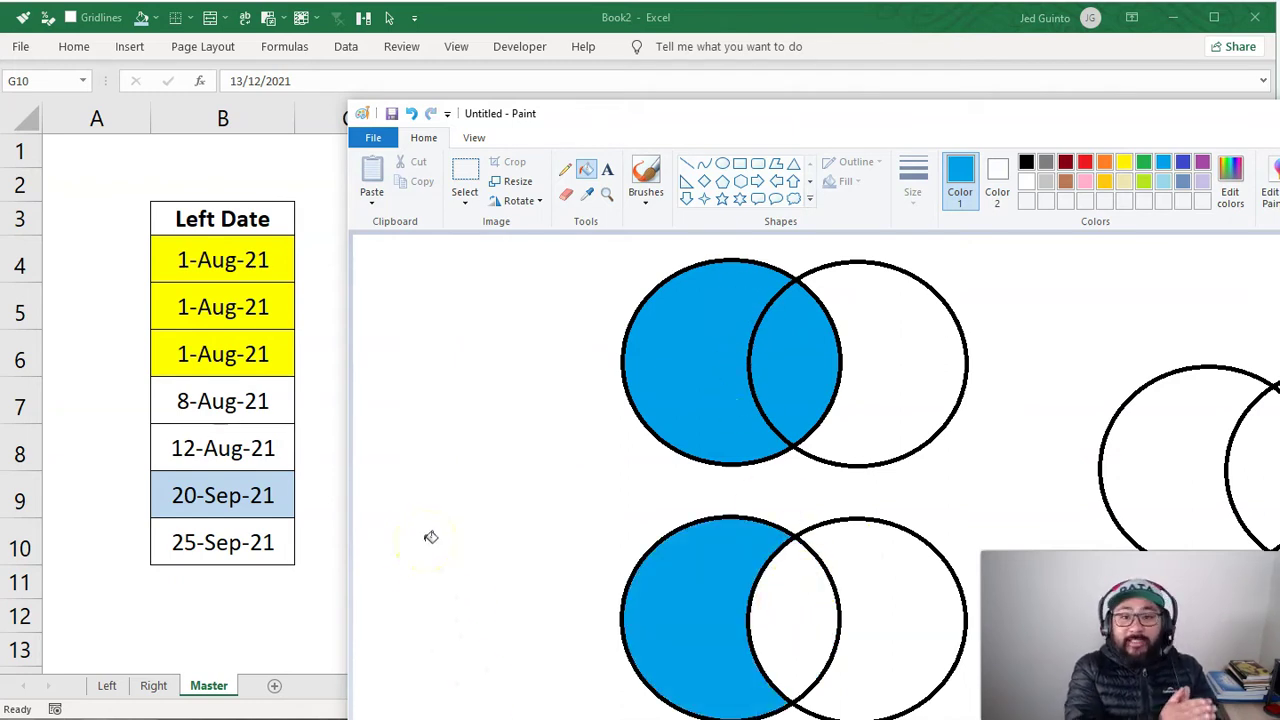
key(ctrl+z)
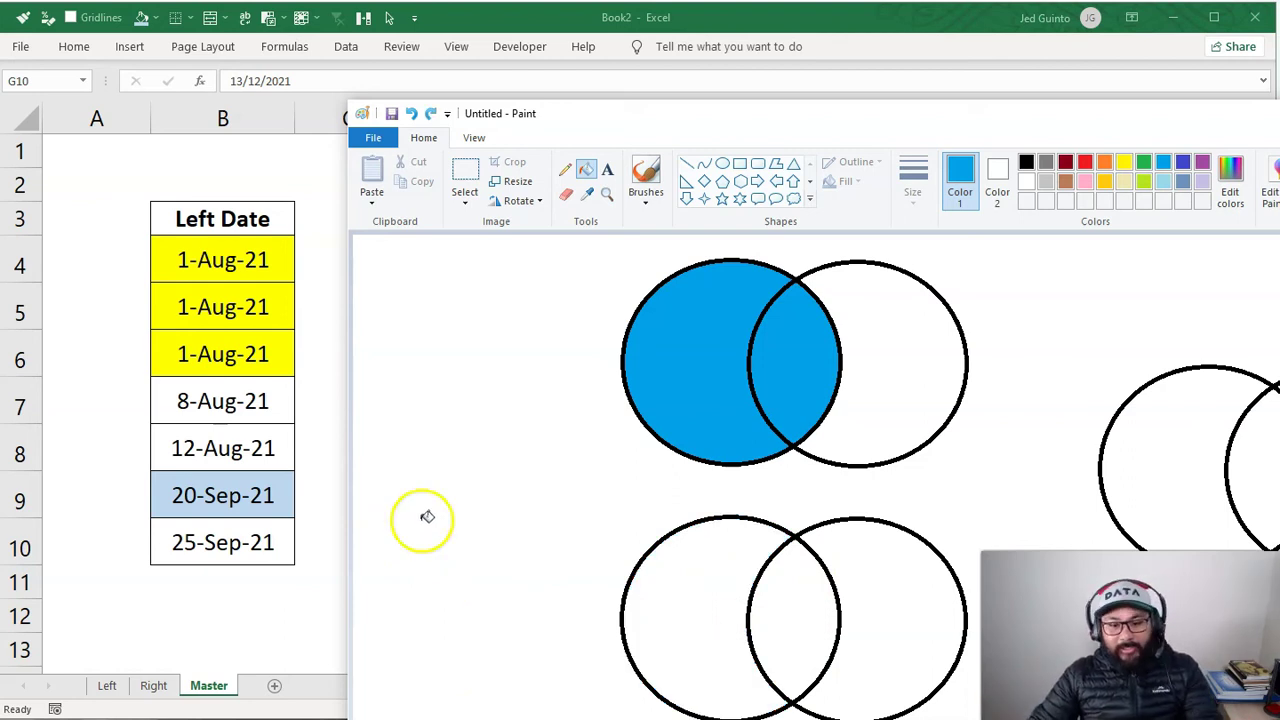
click(884, 600)
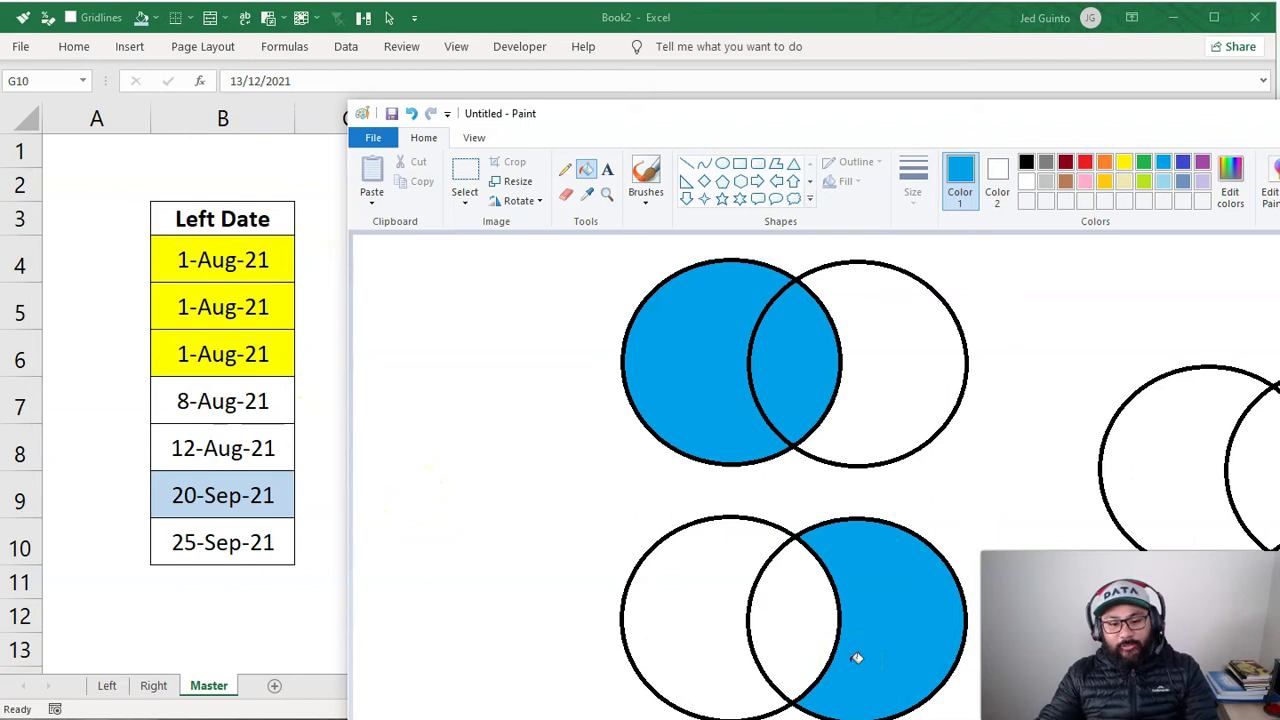
click(795, 590)
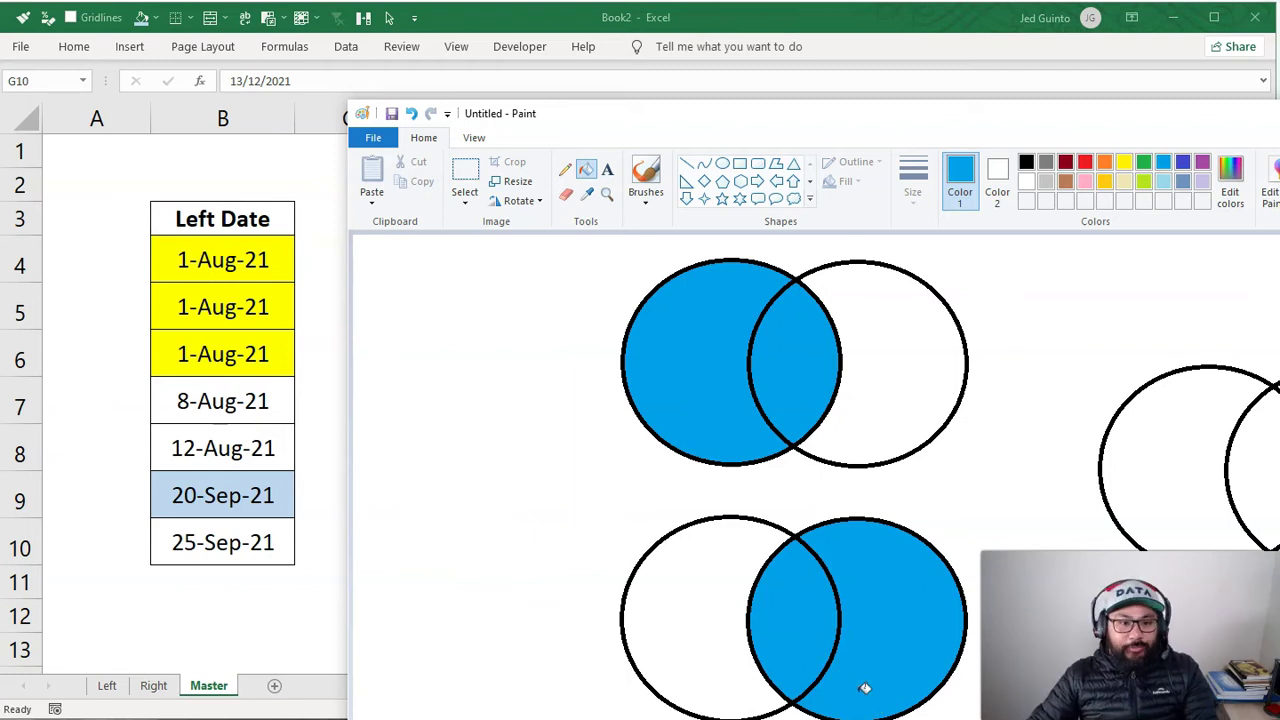
drag(1199, 116, 1025, 68)
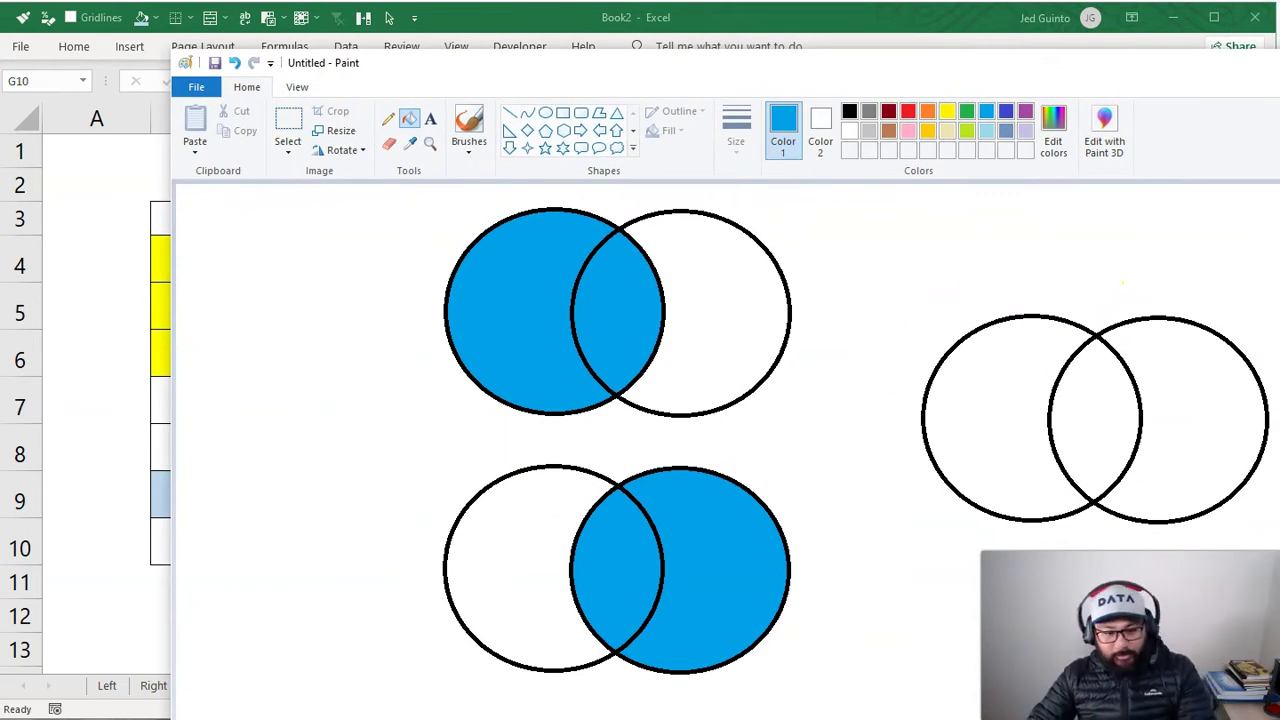
Return to Excel and select only the Left Date values B4:B10 on the Master sheet
key(alt+Tab)
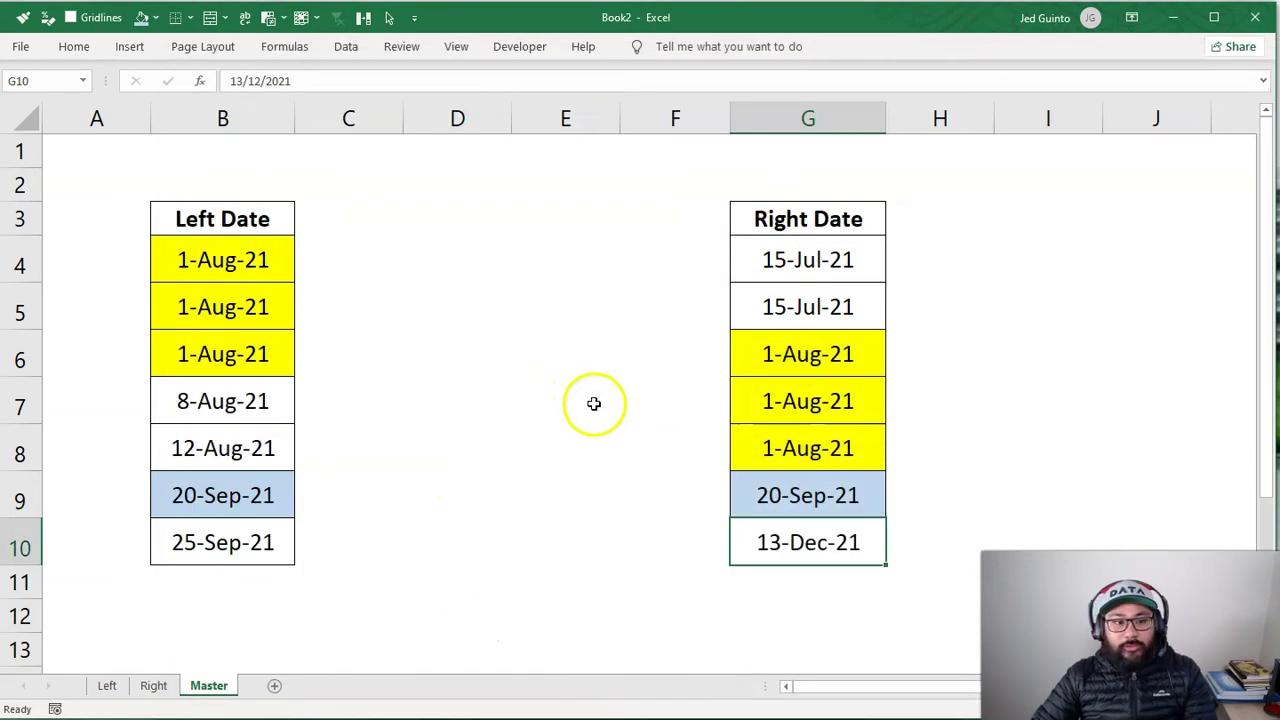
click(437, 437)
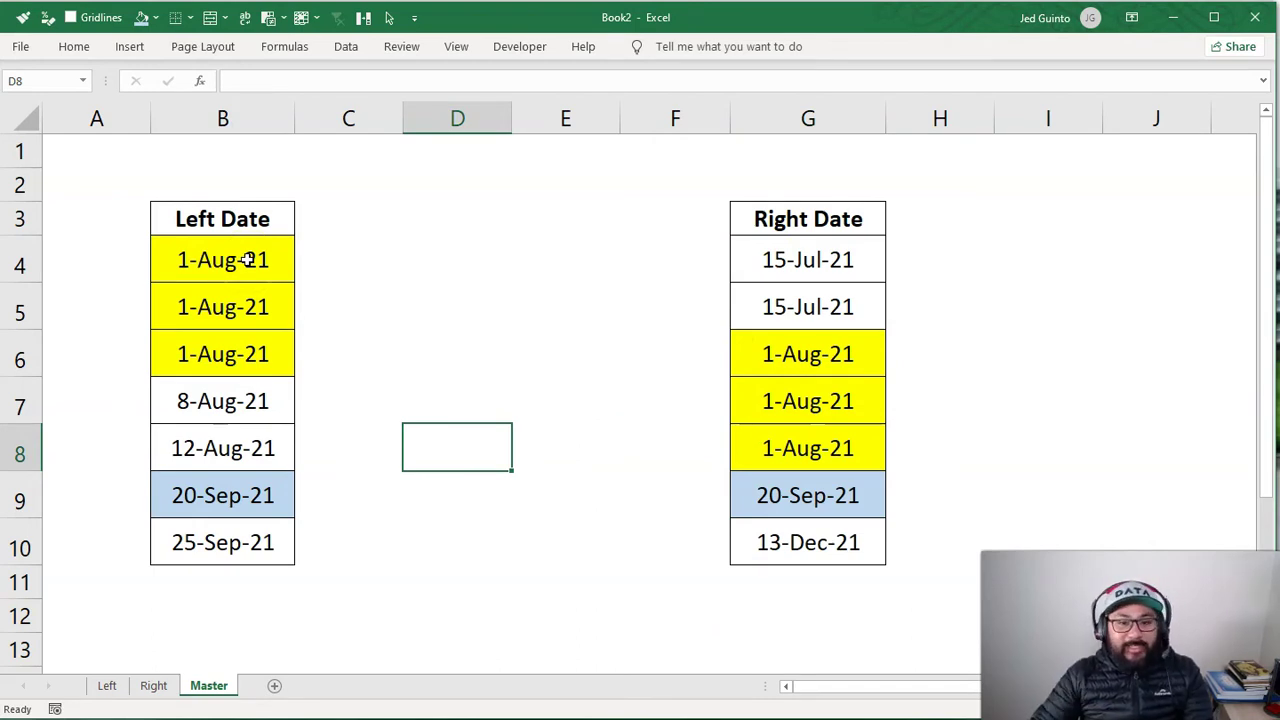
drag(247, 260, 263, 531)
key(shift+space)
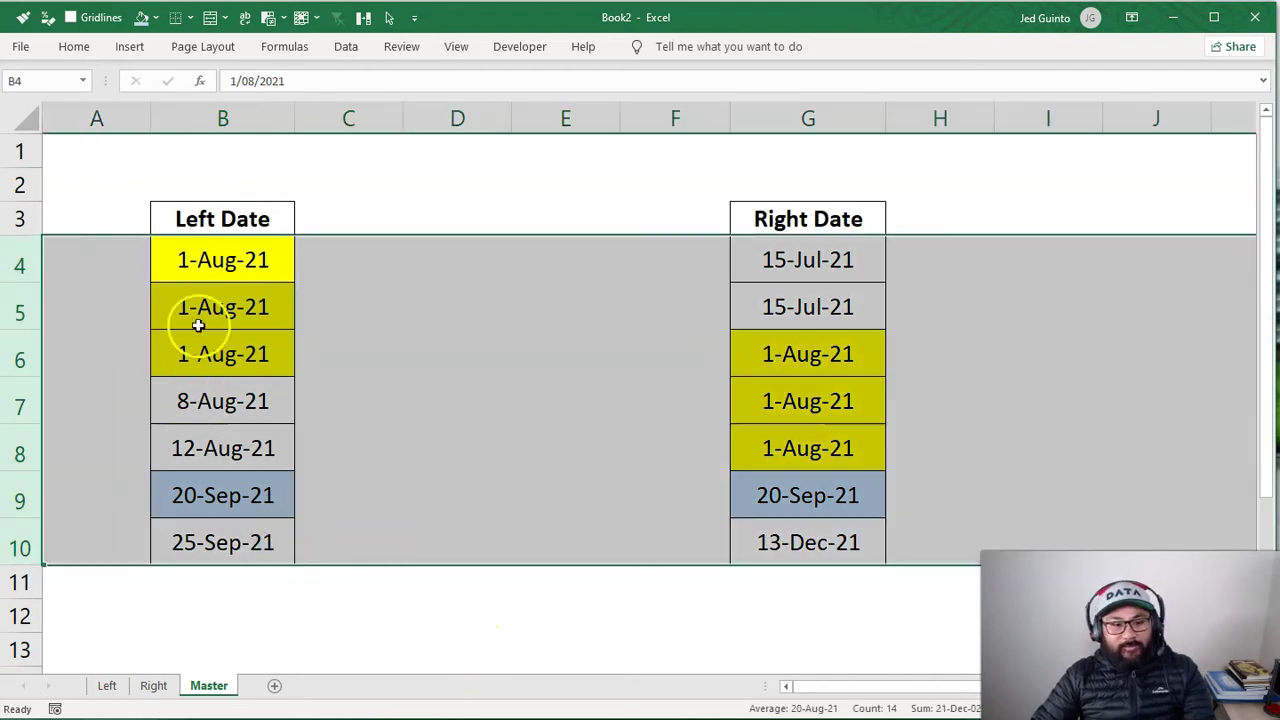
drag(215, 262, 243, 537)
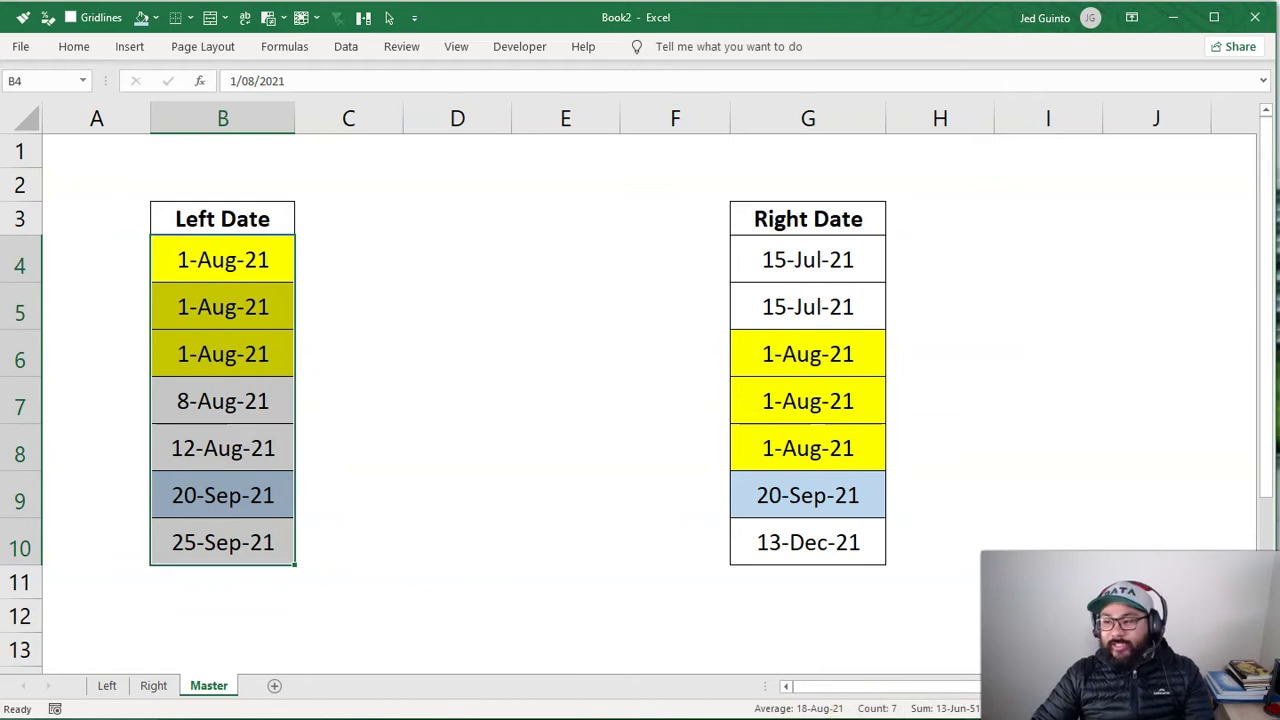
drag(1057, 77, 1037, 103)
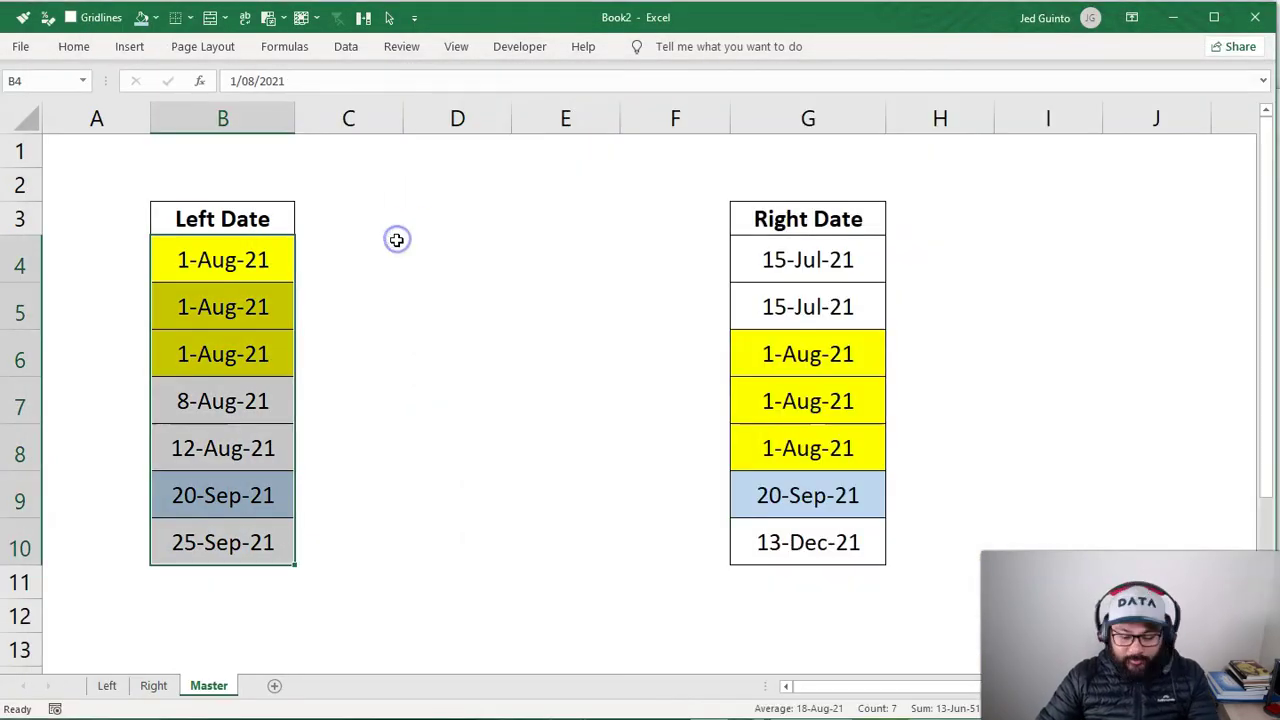
Save the workbook to Downloads as 'Left Right Join Tutorial.xlsx'
key(F12)
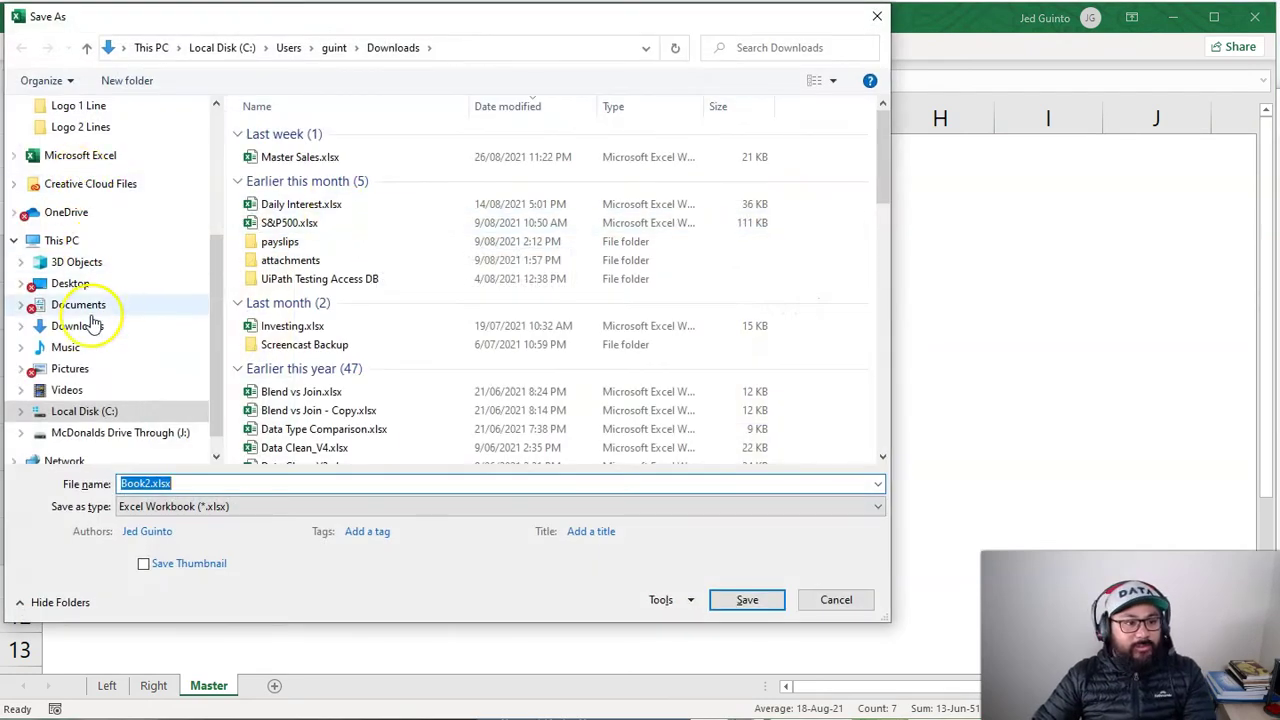
click(95, 326)
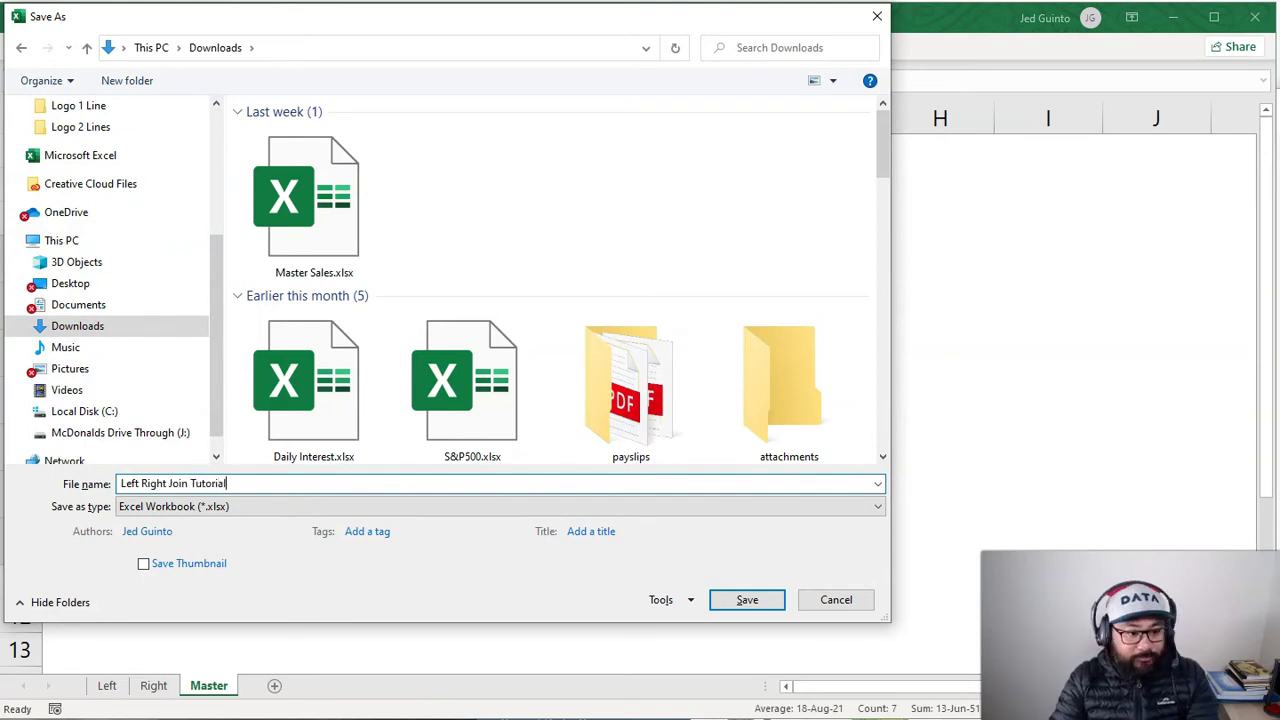
key(Return)
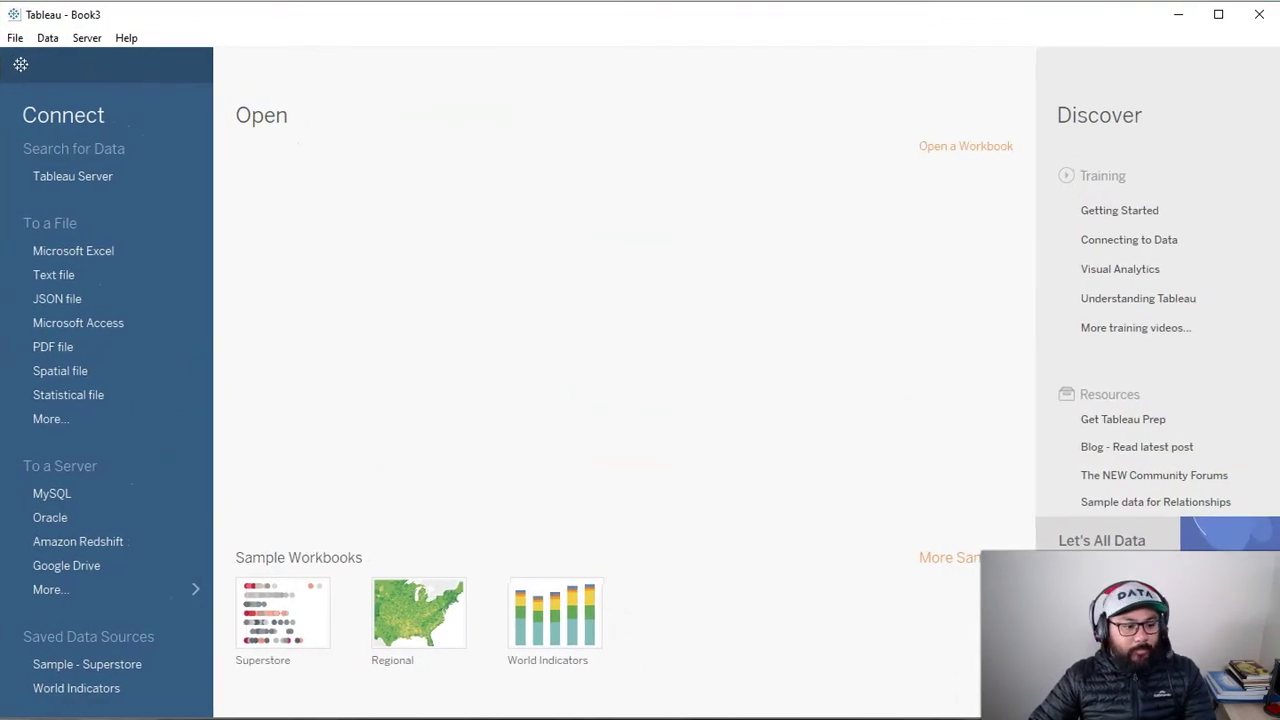
Connect Tableau to Left Right Join Tutorial.xlsx from Downloads and place the Left sheet on the canvas
key(alt+Tab)
click(772, 271)
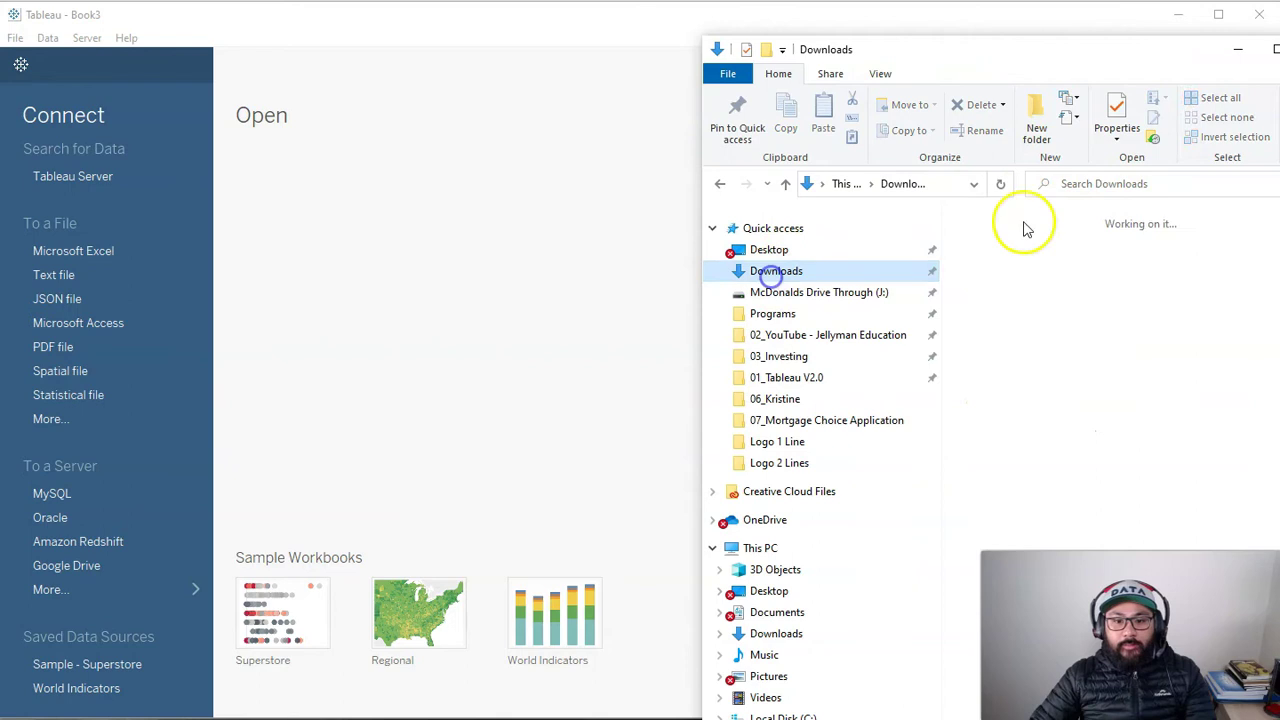
drag(995, 285, 388, 285)
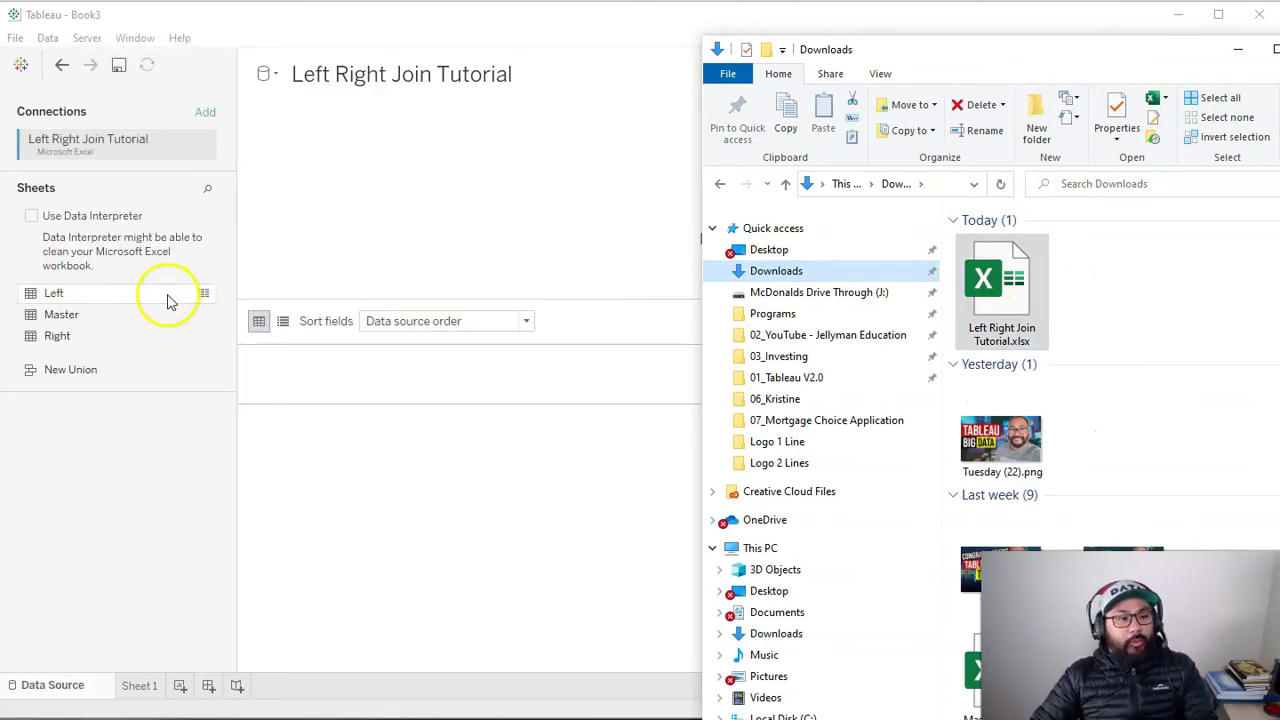
drag(114, 294, 364, 191)
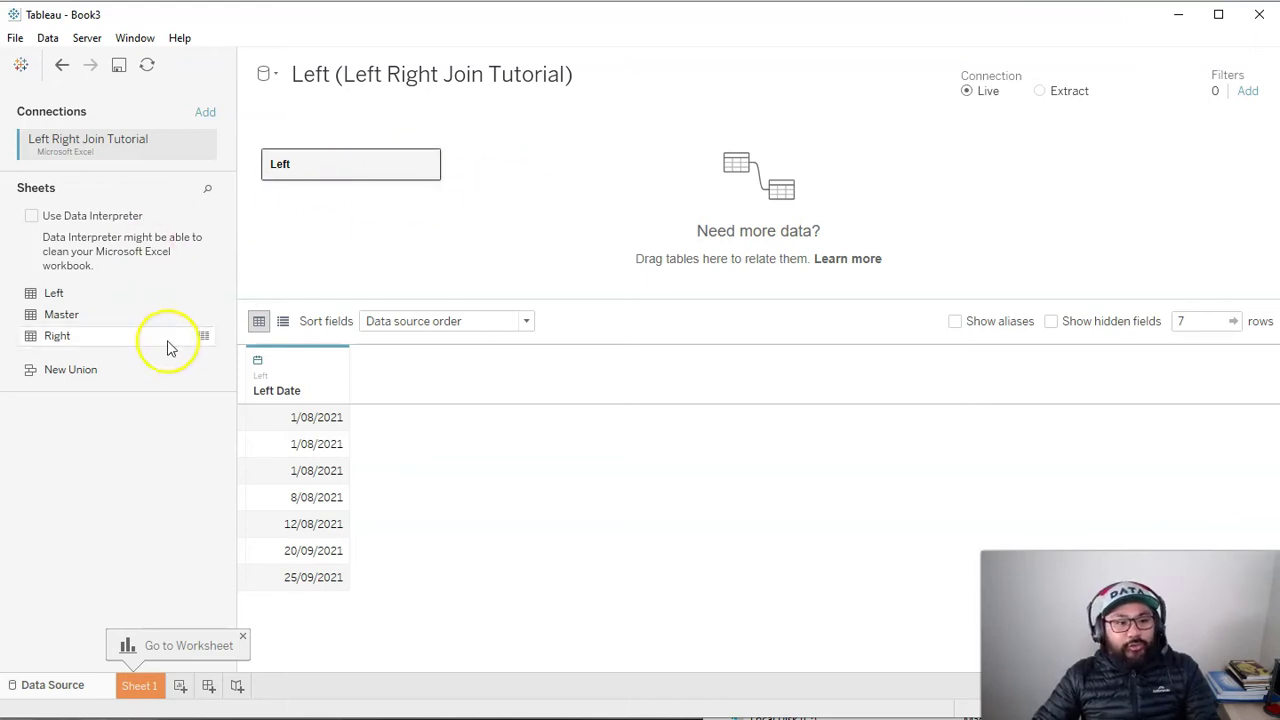
Undo a trial relationship with the Right sheet, then open the Left table's physical layer
click(50, 338)
drag(50, 338, 528, 218)
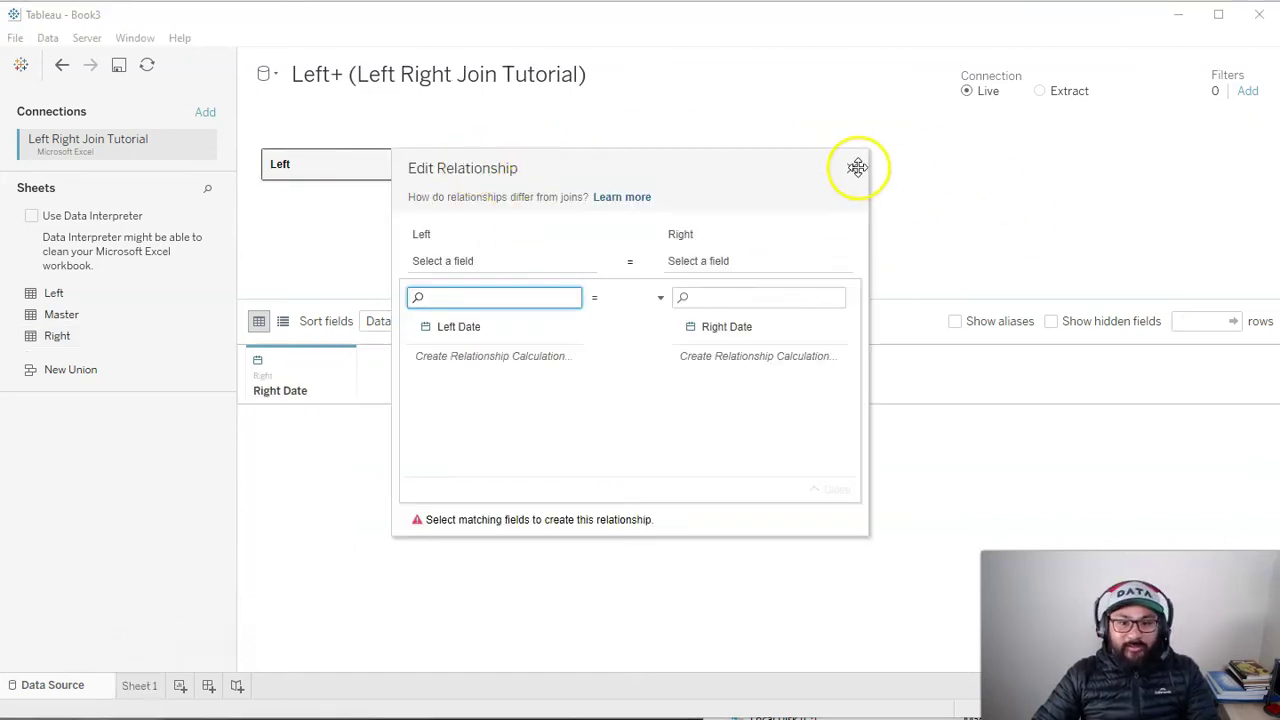
click(851, 167)
click(669, 171)
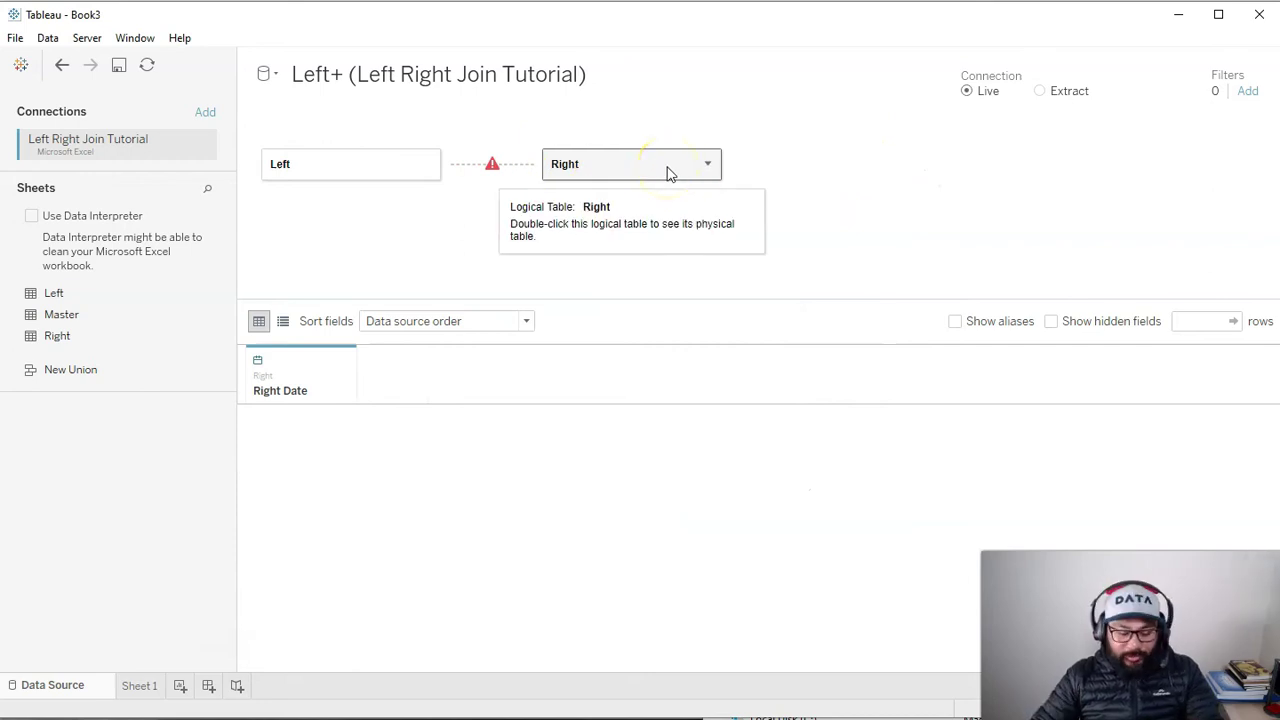
key(ctrl+z)
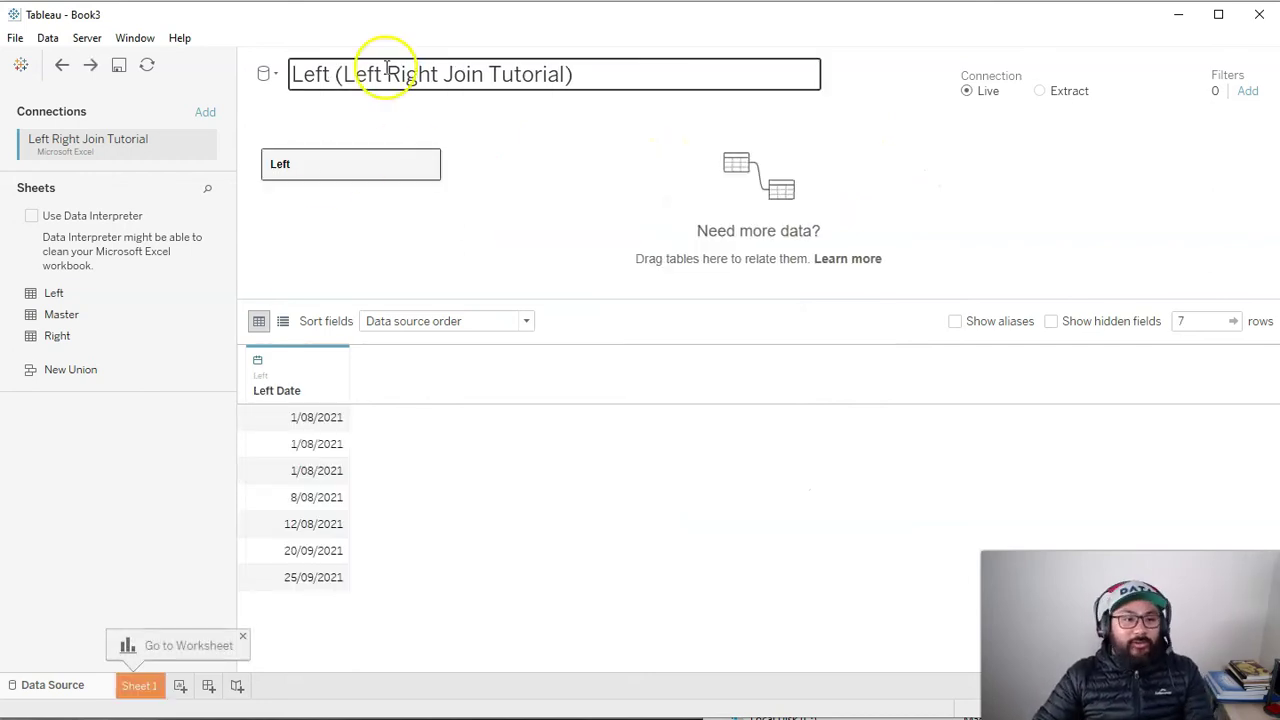
click(429, 164)
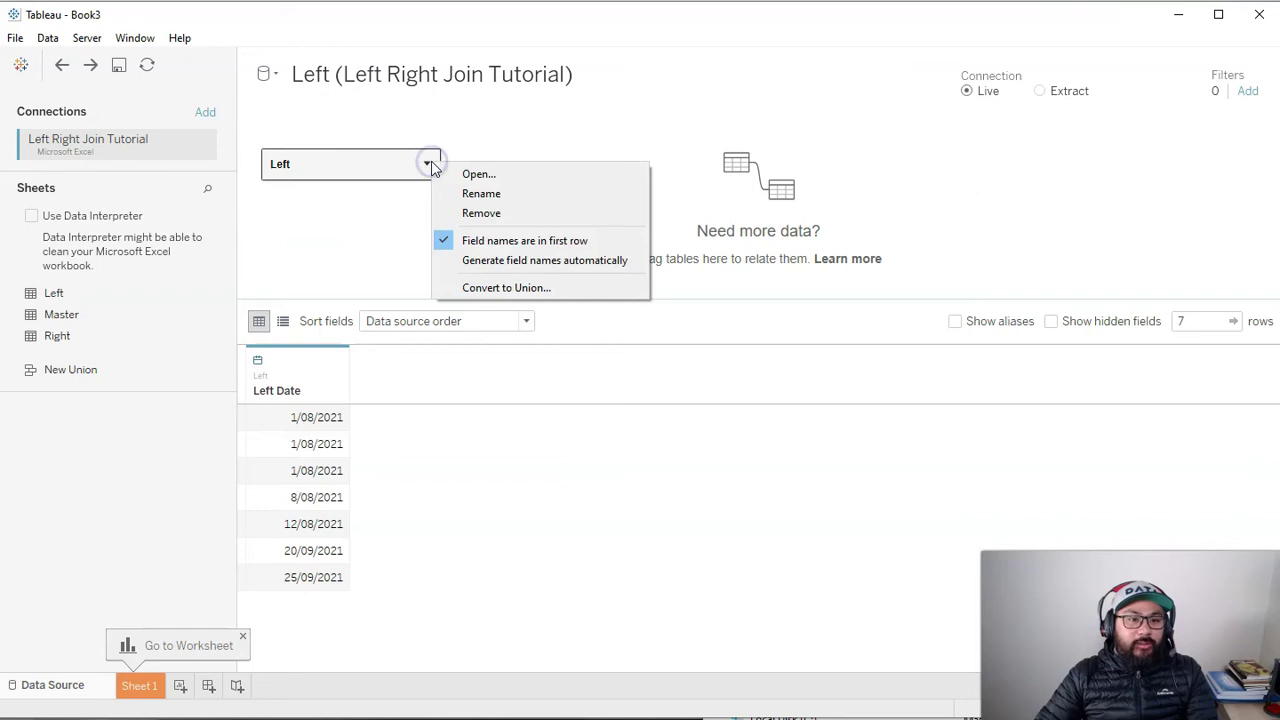
click(477, 176)
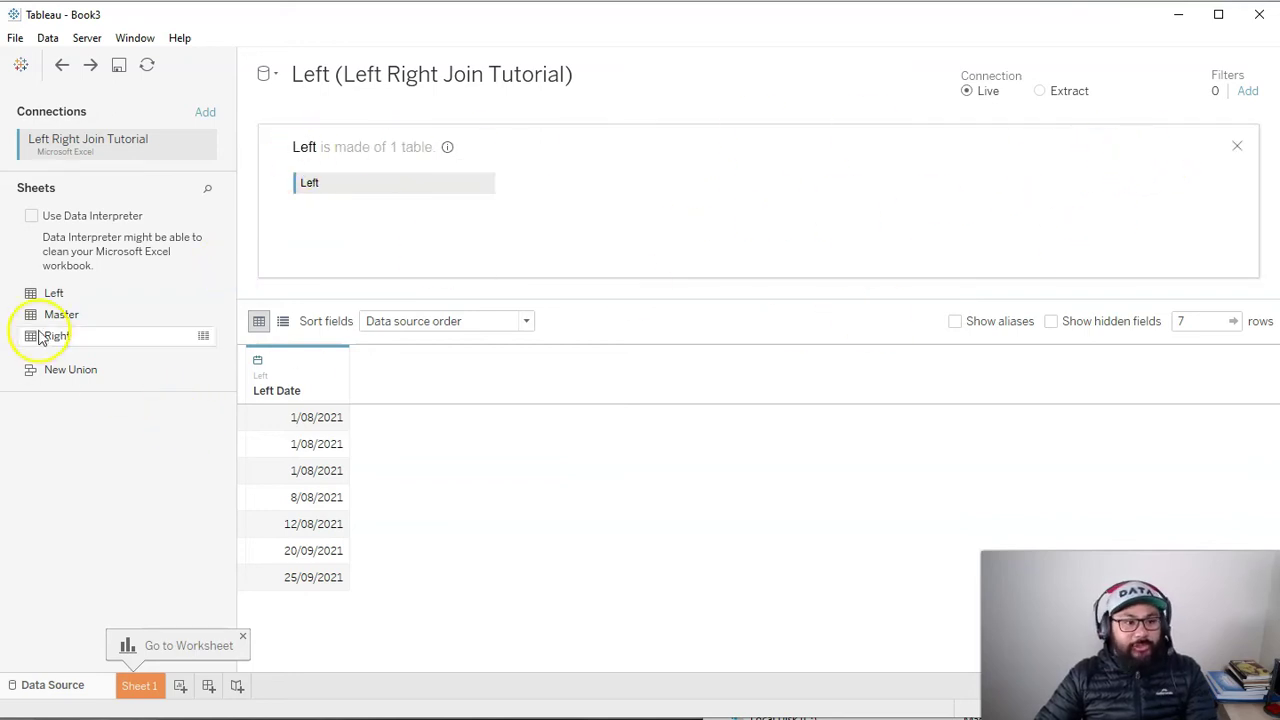
Join the Right sheet to Left and mark the Inner, Left, Right and Full Outer join types
drag(50, 334, 586, 211)
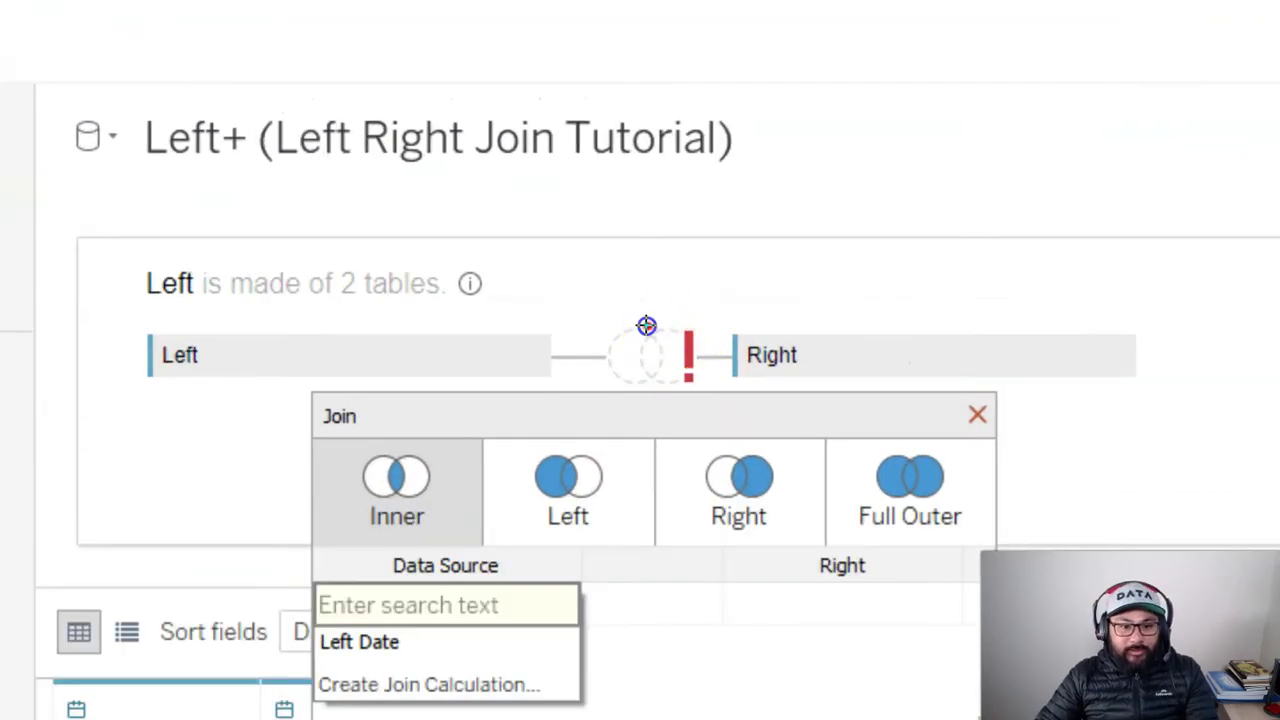
mouse_move(597, 358)
mouse_down()
mouse_move(646, 323)
mouse_move(654, 331)
mouse_move(650, 318)
mouse_up()
mouse_move(448, 440)
mouse_down()
mouse_move(397, 428)
mouse_move(346, 443)
mouse_up()
mouse_move(552, 428)
mouse_down()
mouse_move(626, 531)
mouse_move(556, 436)
mouse_up()
mouse_move(760, 432)
mouse_down()
mouse_move(729, 434)
mouse_move(745, 430)
mouse_up()
mouse_move(905, 425)
mouse_down()
mouse_move(837, 414)
mouse_move(818, 458)
mouse_up()
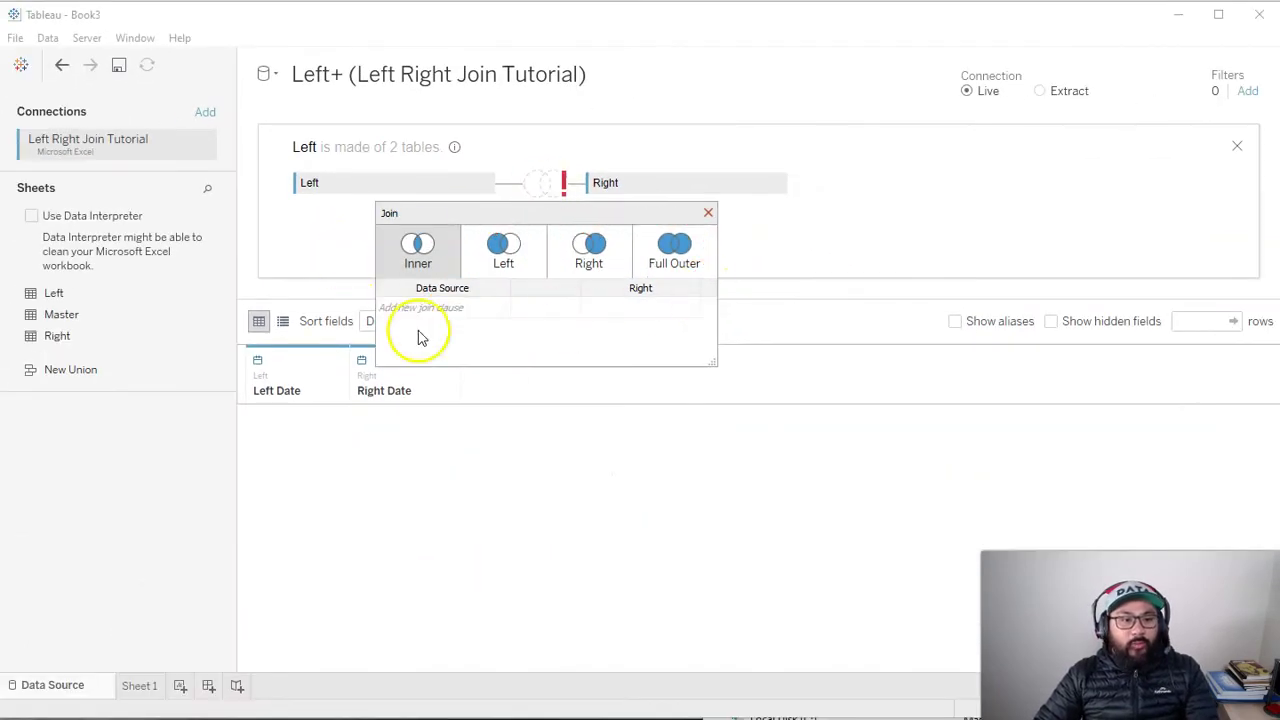
Choose an inner join and add a clause using Left Date
click(400, 255)
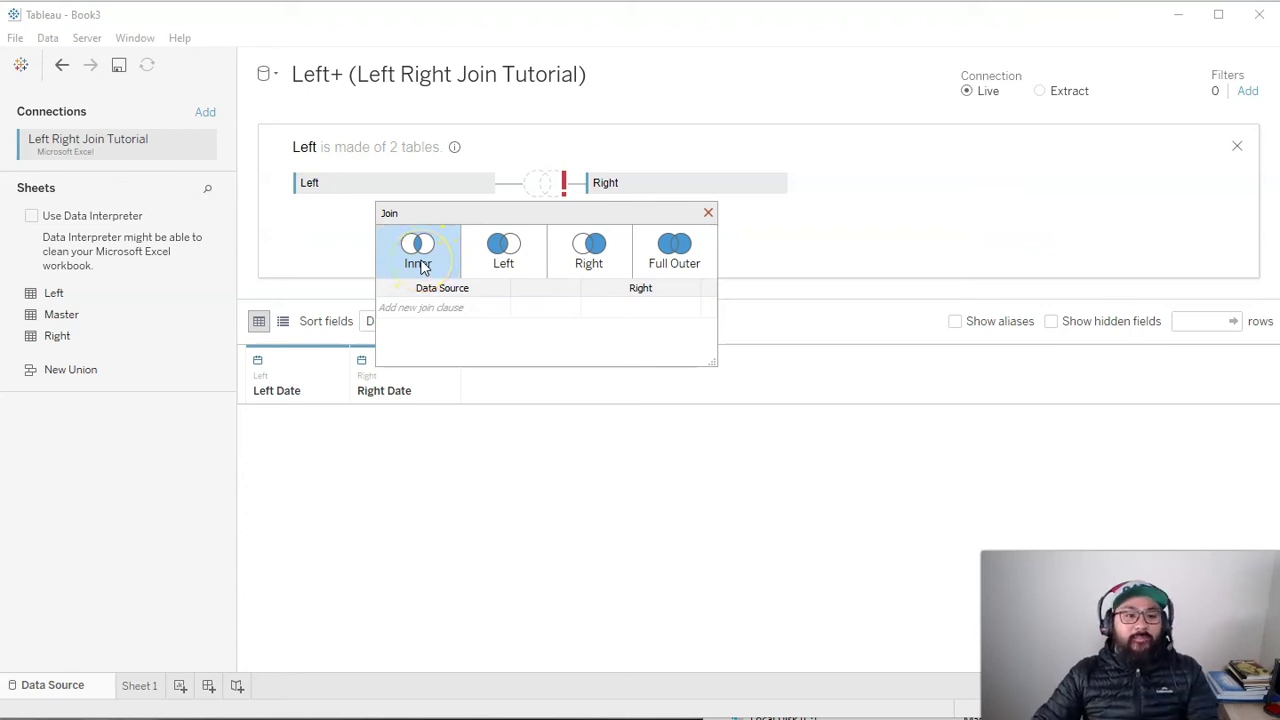
click(420, 307)
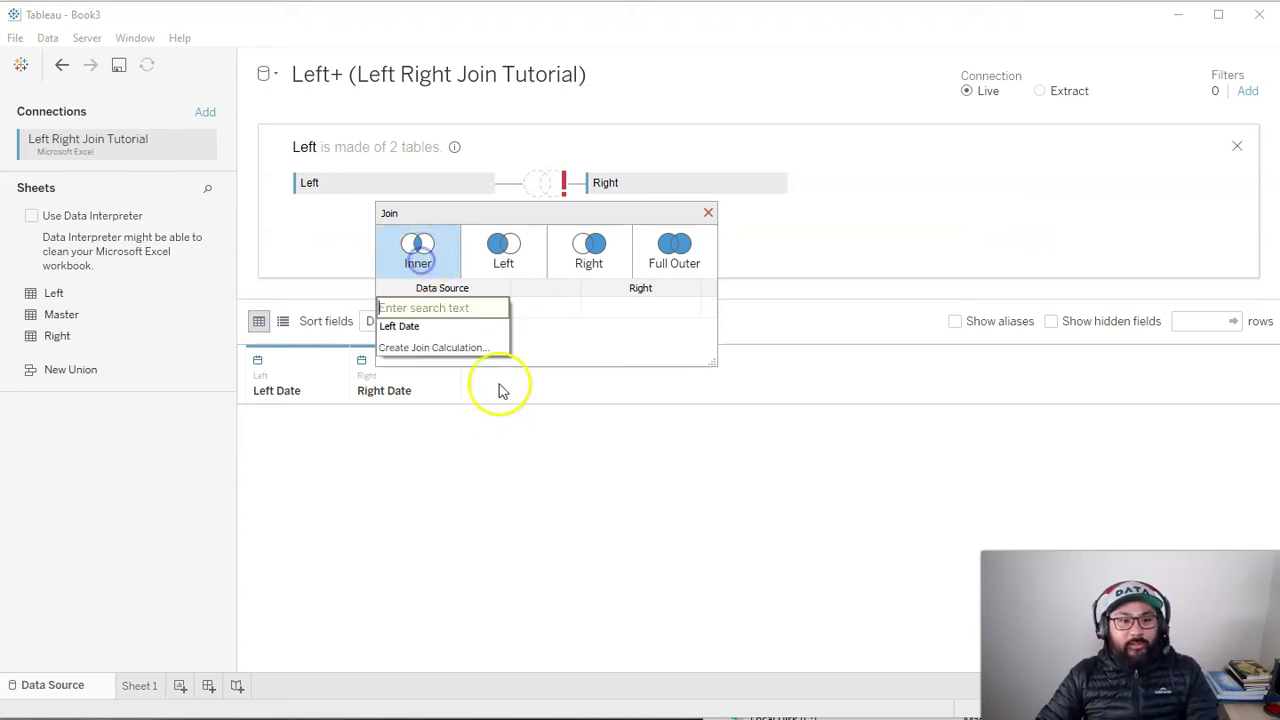
click(418, 334)
Match the clause to Right Date and enlarge the data preview
click(640, 327)
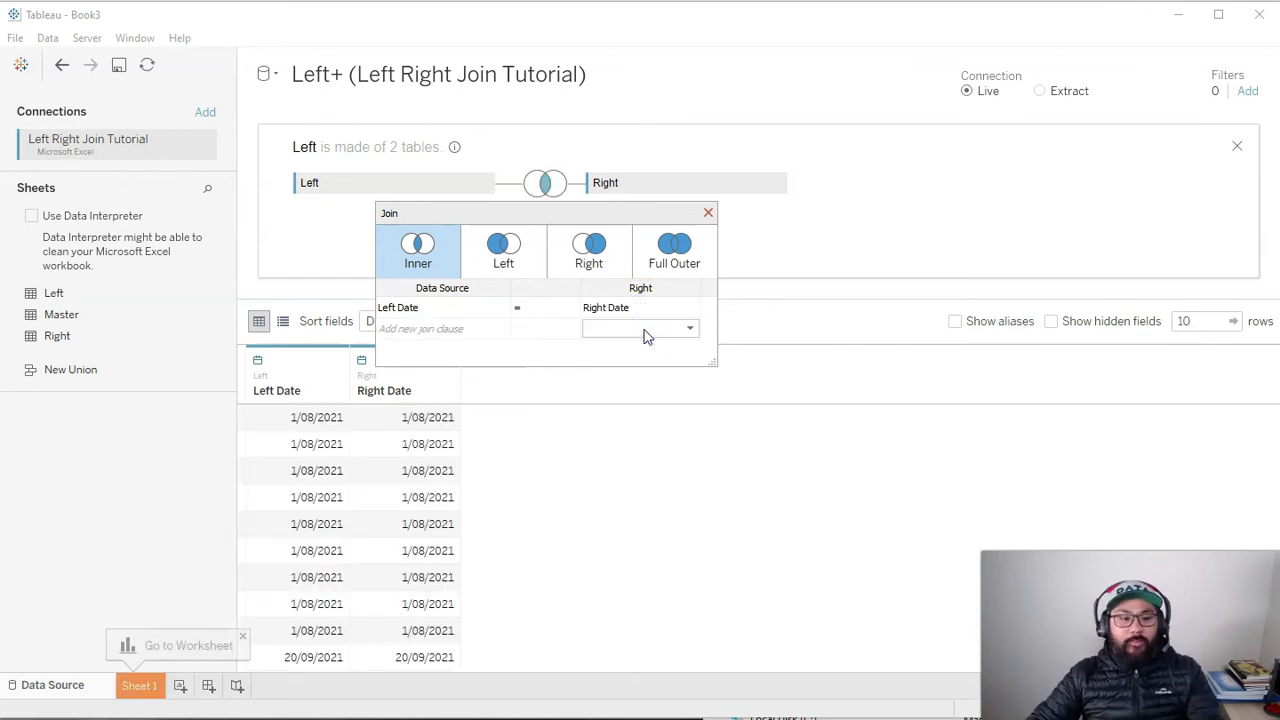
click(708, 212)
drag(600, 297, 617, 234)
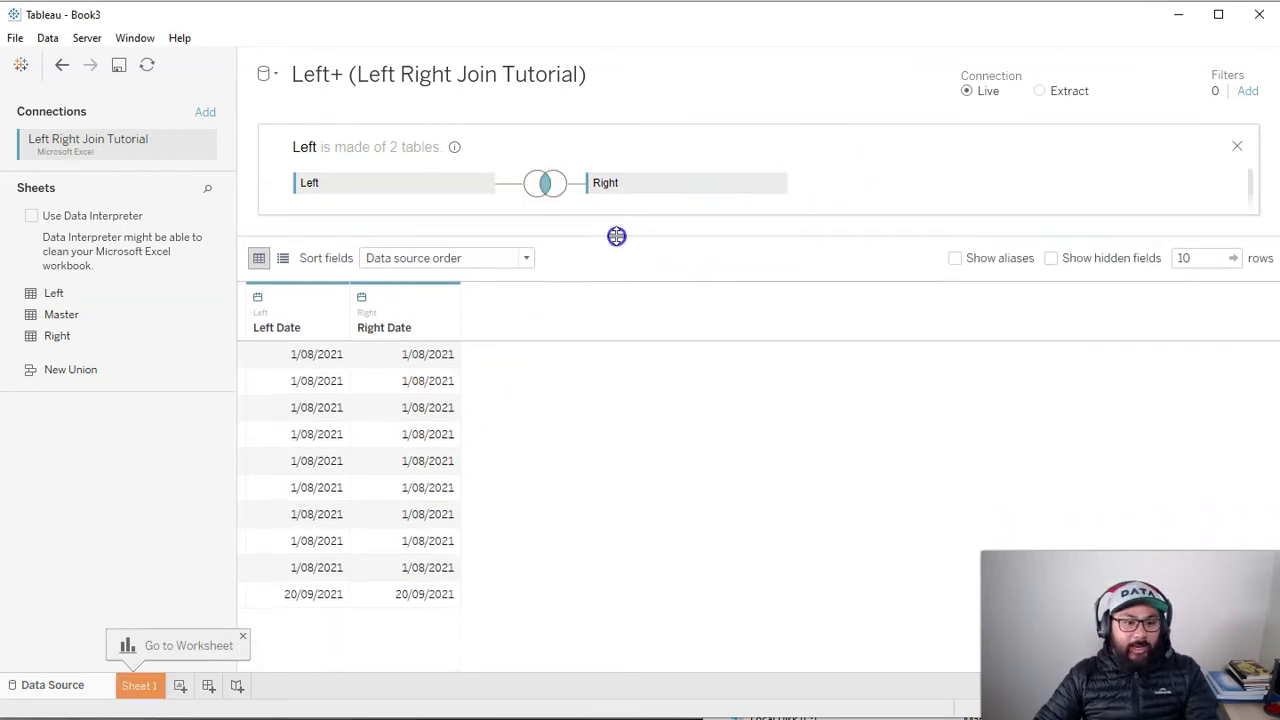
Count the ten inner-joined rows in the preview
click(335, 353)
click(320, 381)
click(317, 405)
click(317, 432)
click(310, 459)
click(303, 488)
click(310, 514)
click(314, 540)
click(314, 567)
click(310, 594)
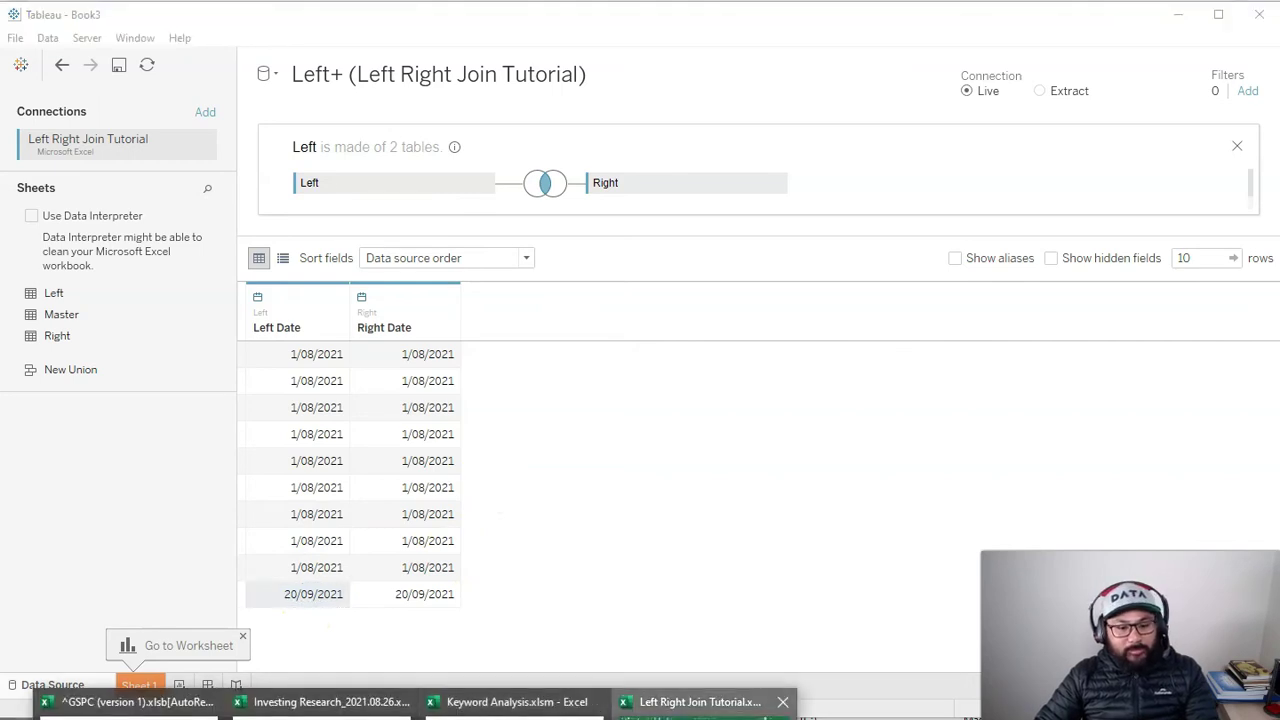
Compare the Excel Left Date values B4:B10 with Tableau's joined rows
click(705, 702)
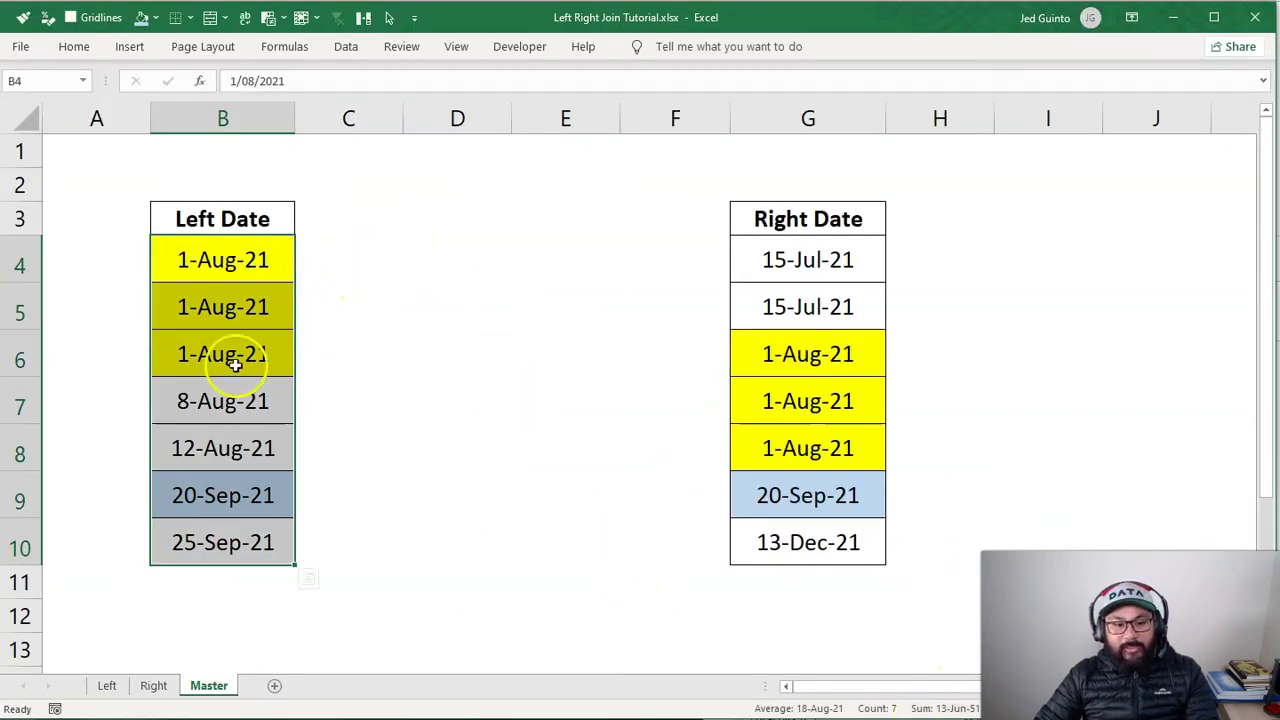
drag(217, 255, 245, 534)
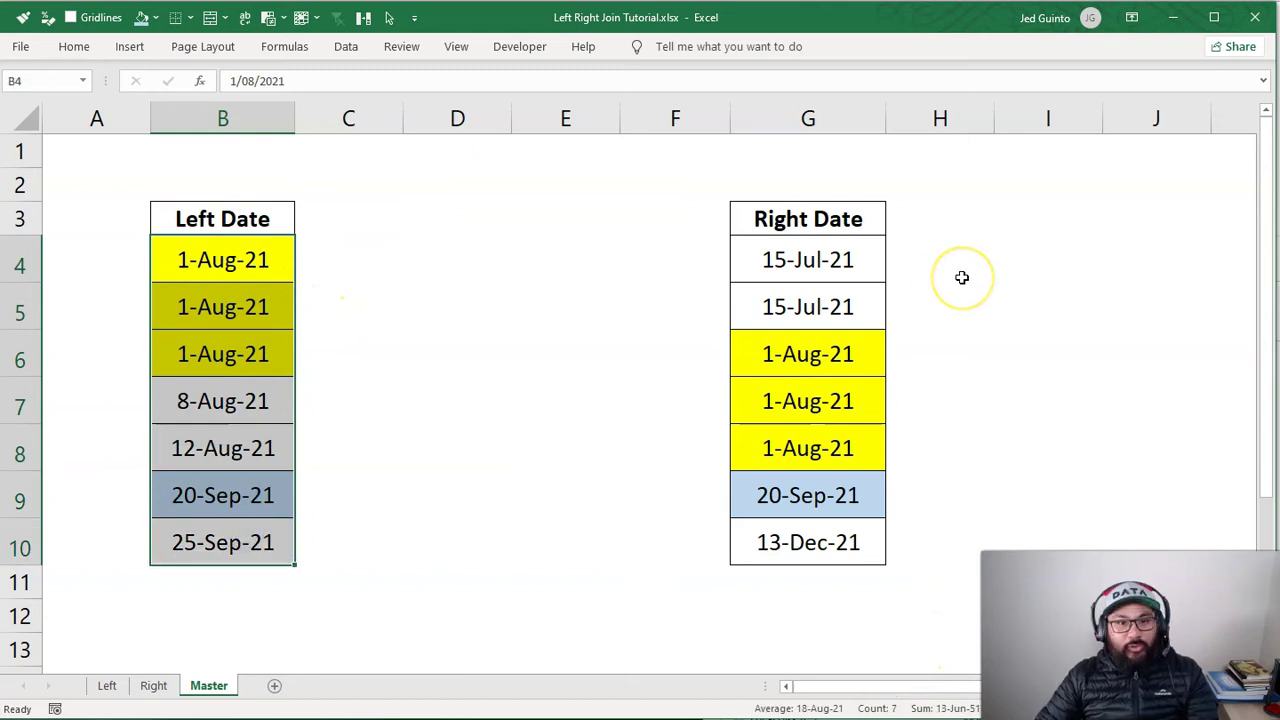
click(1108, 372)
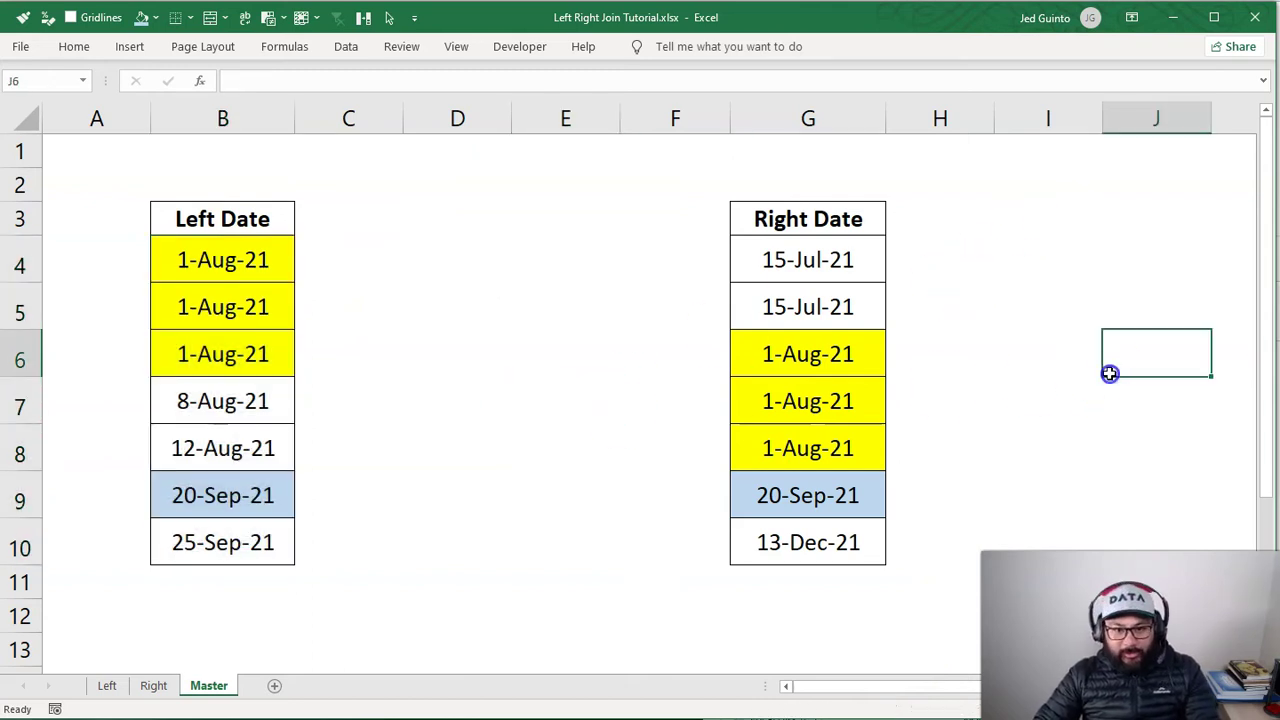
click(1173, 17)
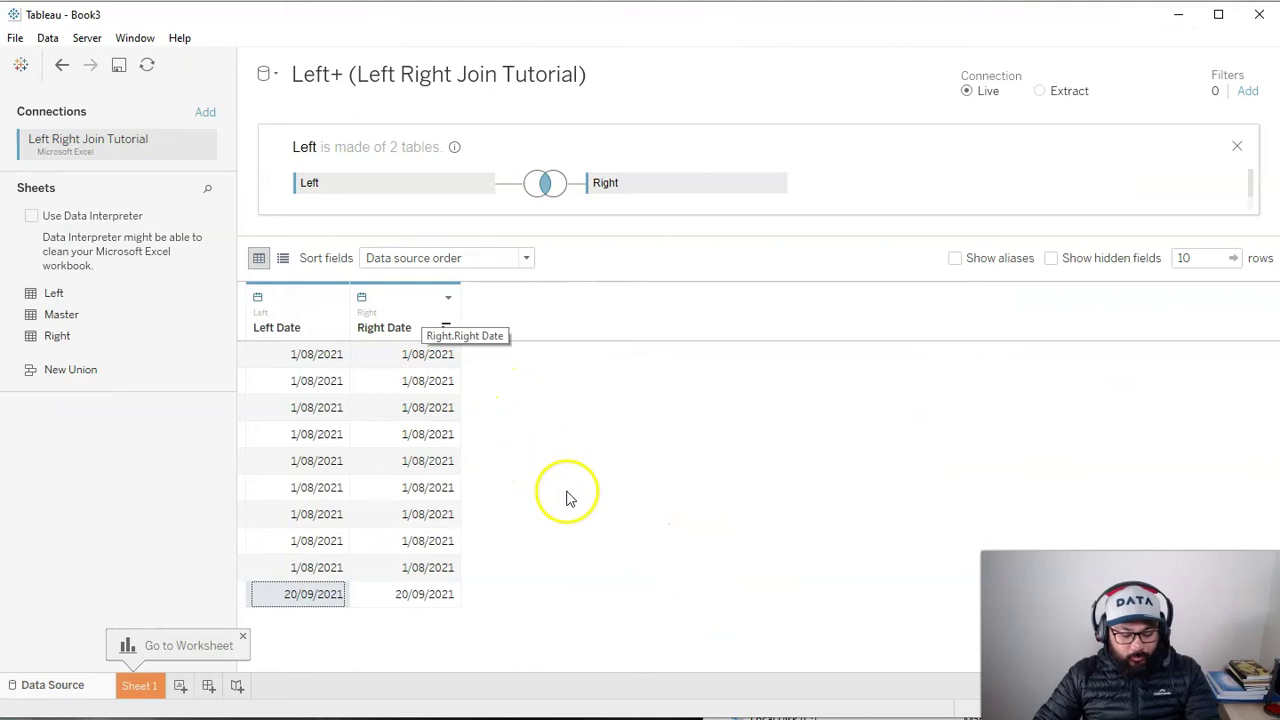
drag(262, 338, 493, 572)
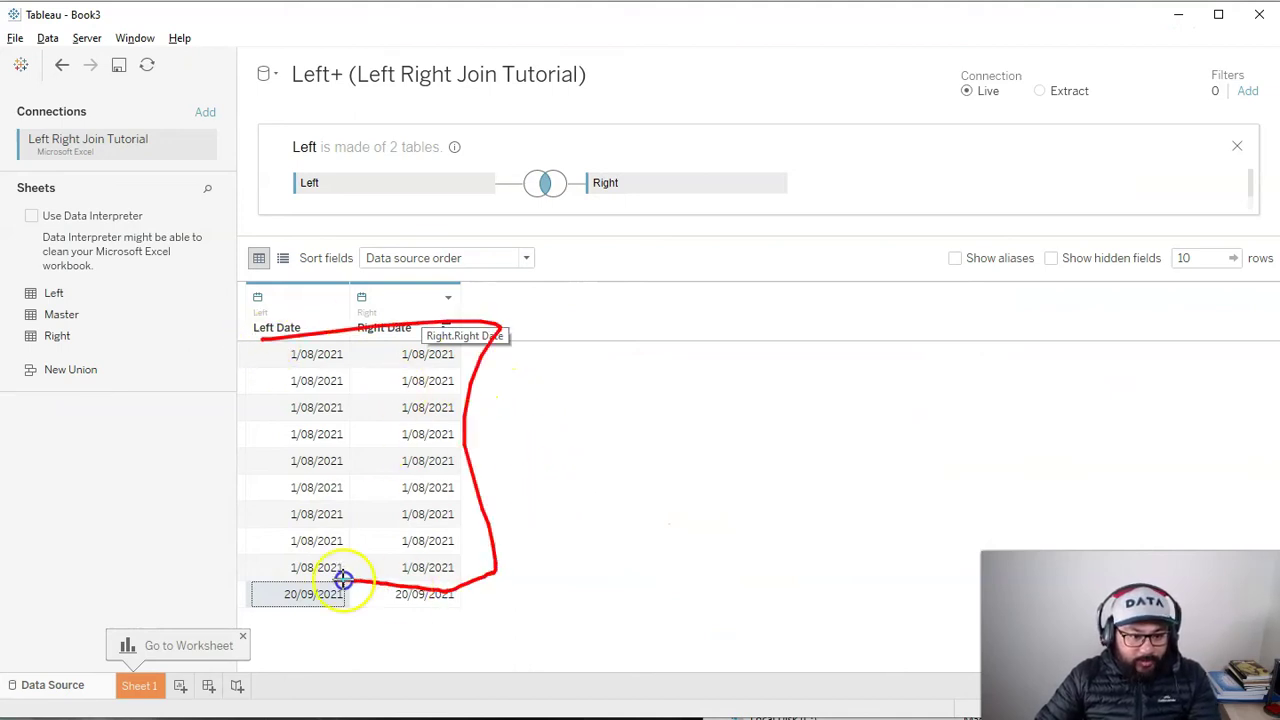
mouse_move(326, 581)
mouse_down()
mouse_move(231, 500)
mouse_move(240, 331)
mouse_up()
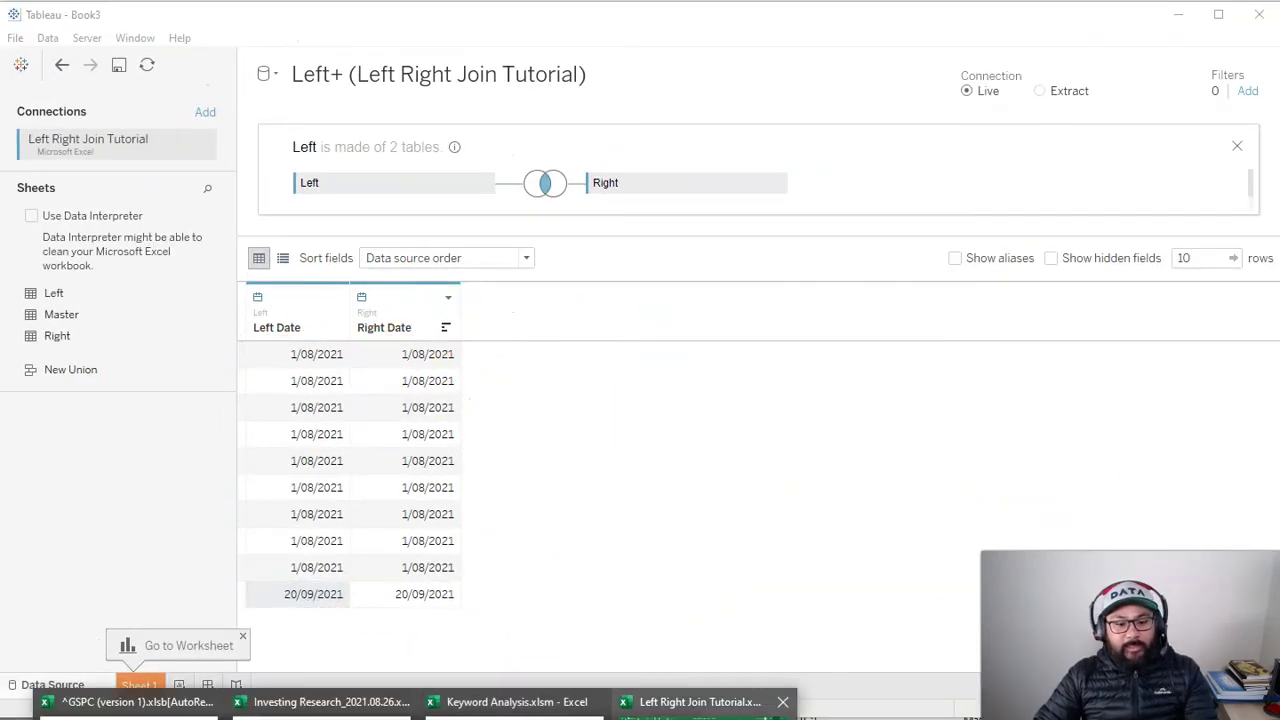
Bring Excel's Master sheet back and draw pen links from each 1-Aug-21 Left date to matching Right dates
click(700, 697)
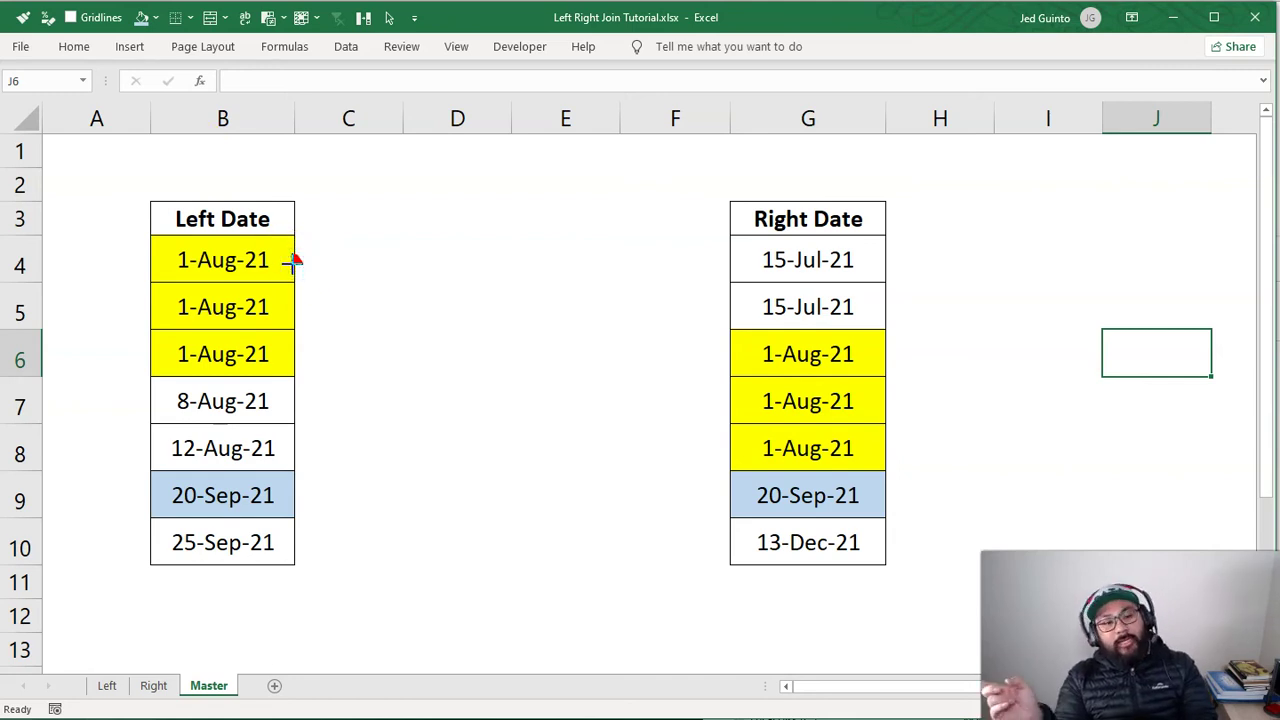
drag(298, 263, 720, 343)
mouse_move(298, 262)
mouse_down()
mouse_move(733, 388)
mouse_move(477, 343)
mouse_move(750, 447)
mouse_up()
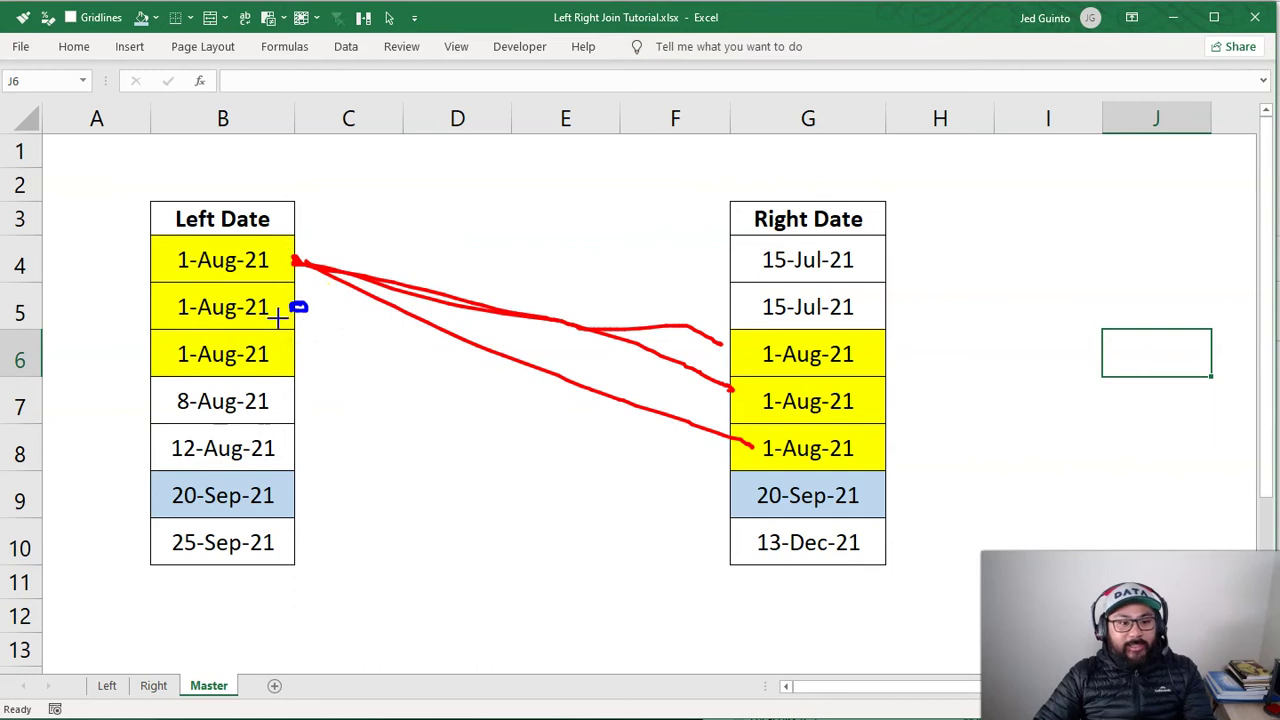
drag(422, 311, 689, 337)
drag(297, 309, 674, 374)
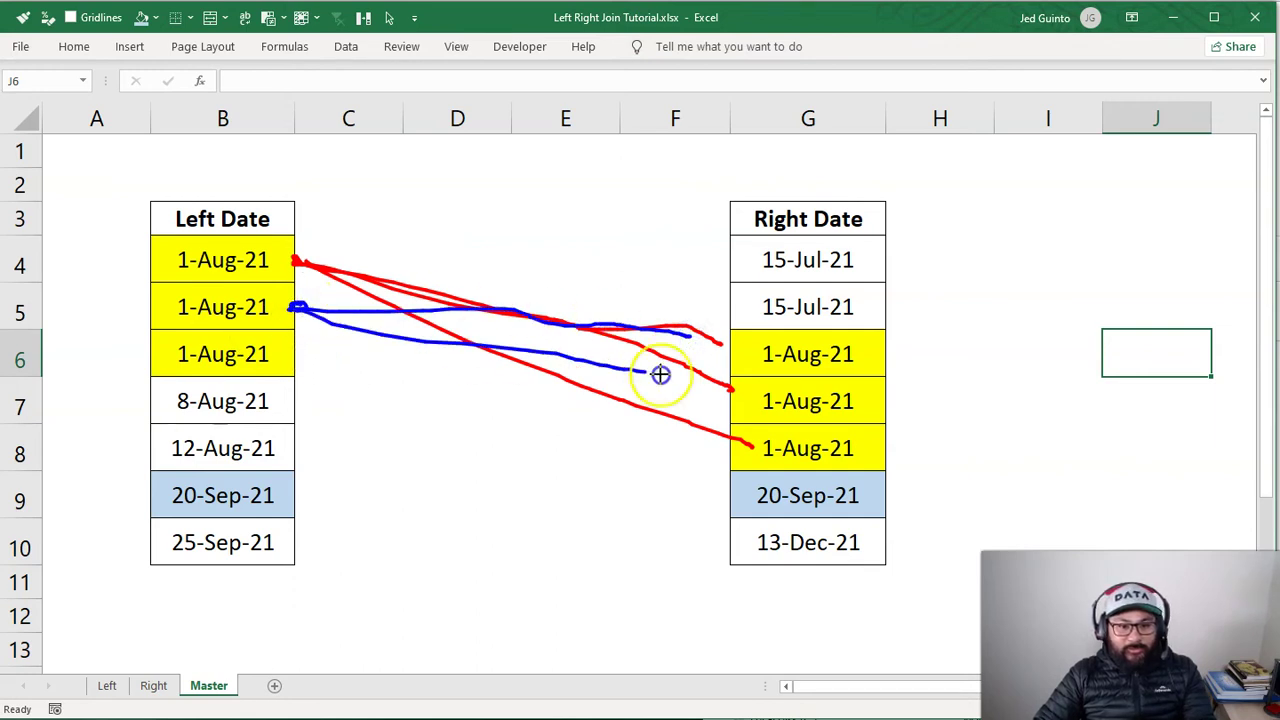
drag(297, 309, 720, 455)
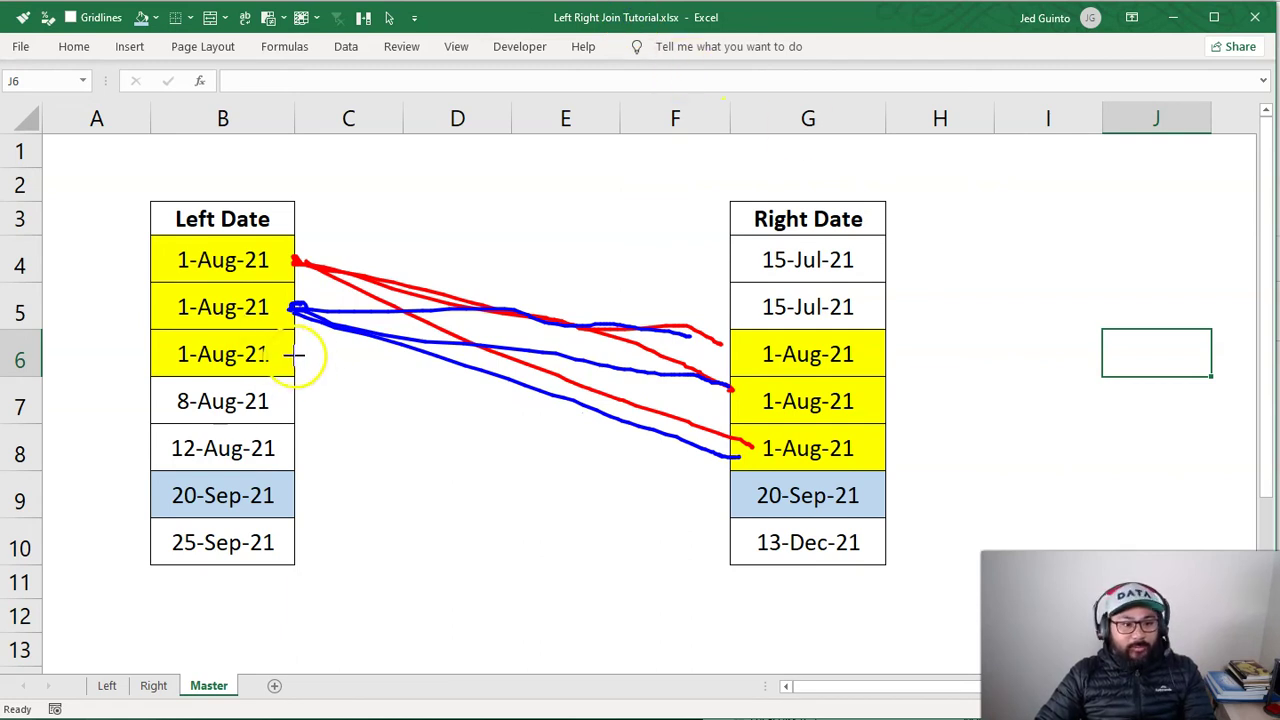
mouse_move(293, 355)
mouse_down()
mouse_move(745, 350)
mouse_move(320, 363)
mouse_move(745, 402)
mouse_move(457, 380)
mouse_move(745, 455)
mouse_up()
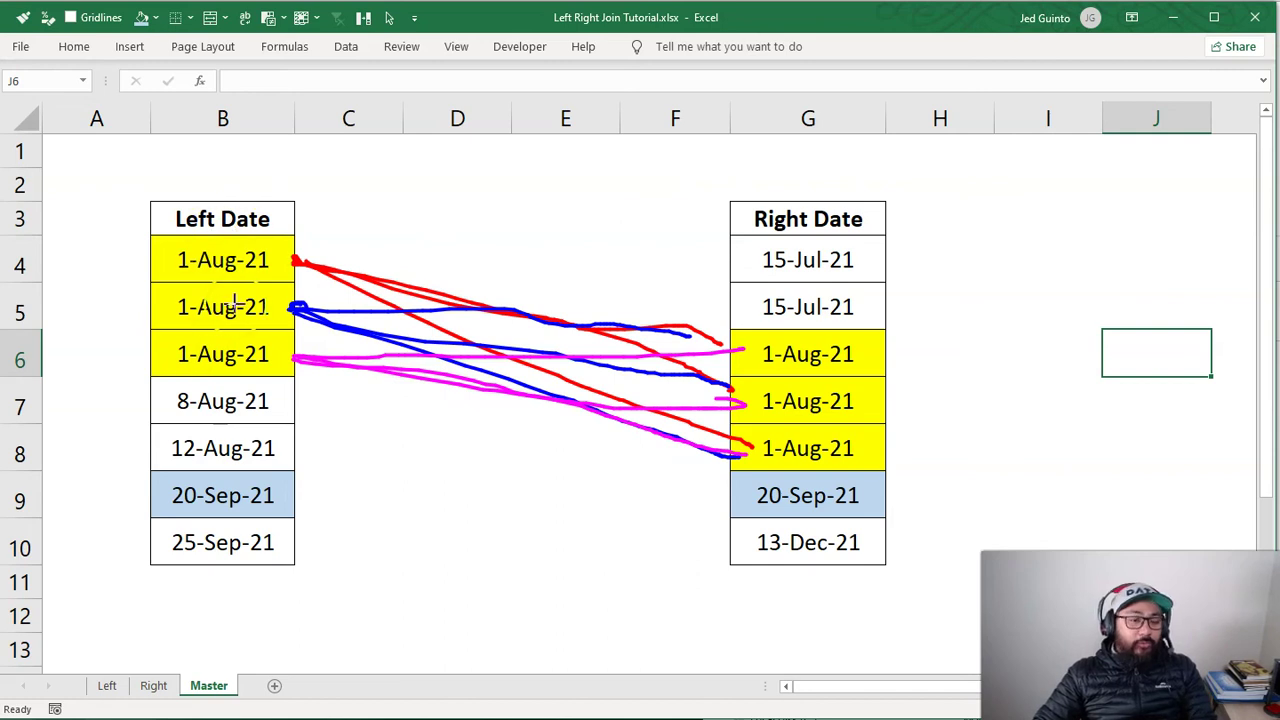
Erase the pen links and enter 88 in B13, shown as a plain General number
key(e)
key(Escape)
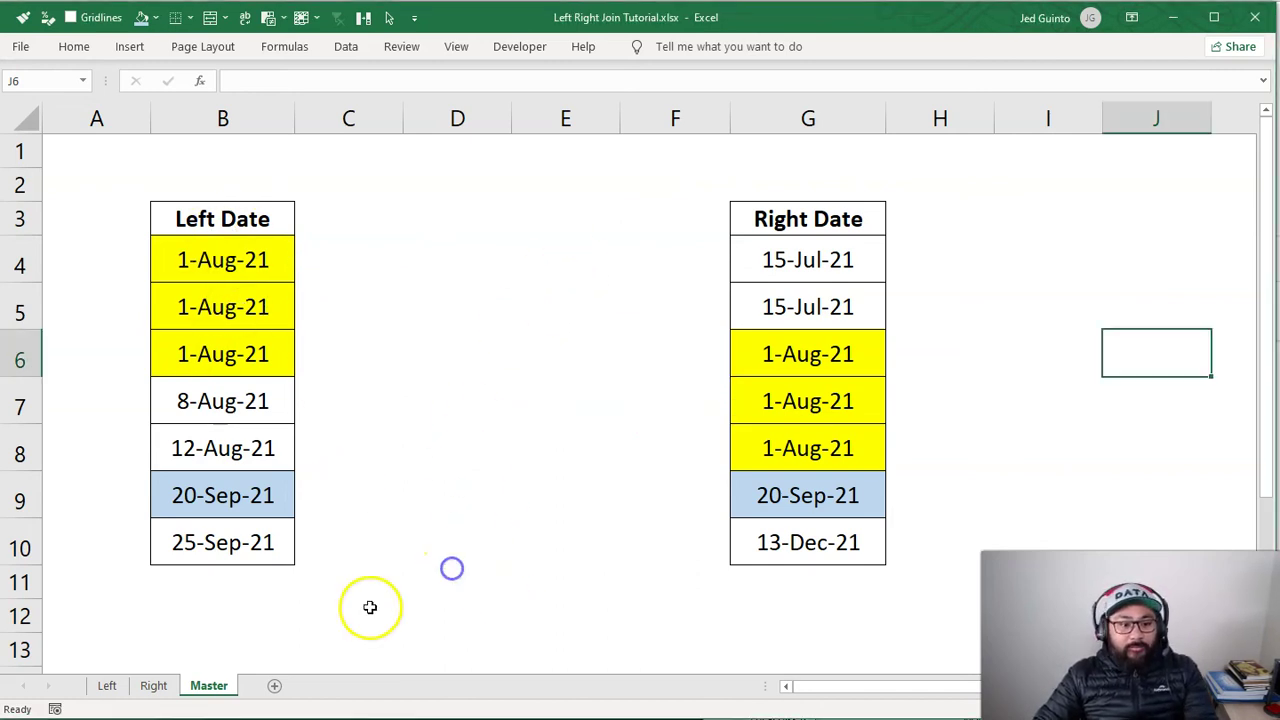
click(246, 648)
text(10)
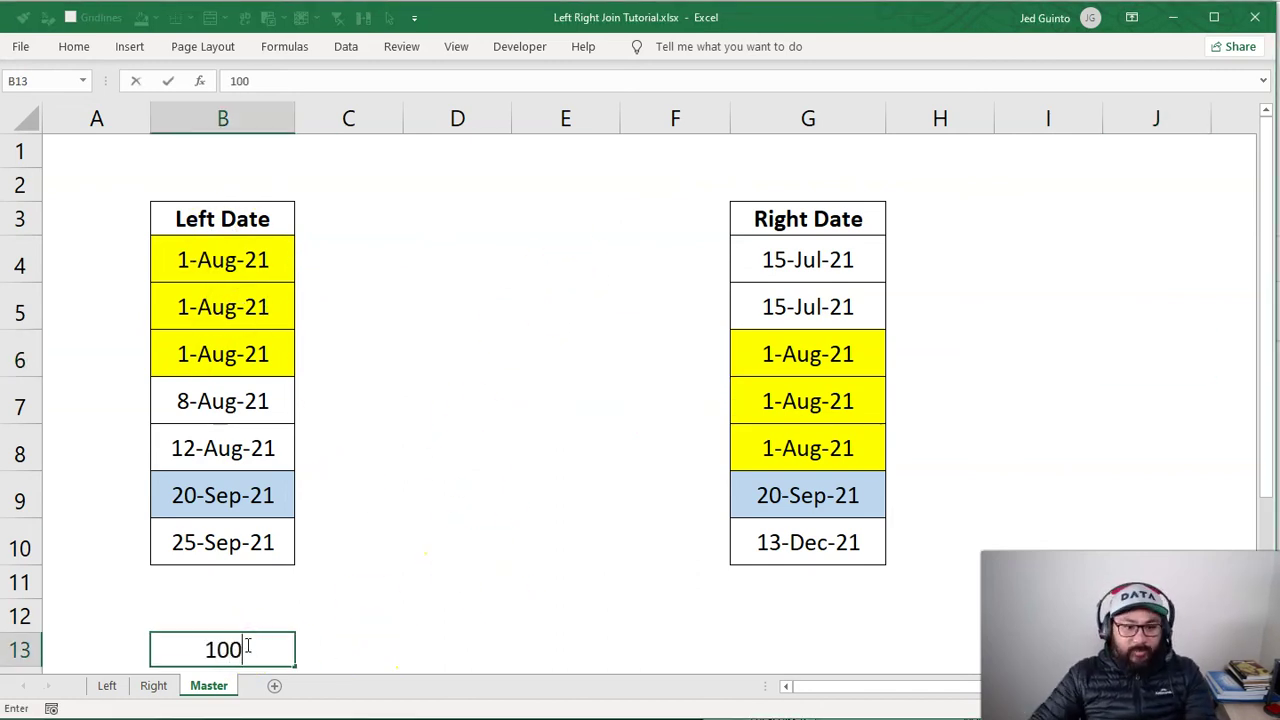
text(0)
key(Tab)
click(248, 662)
key(ctrl+shift+grave)
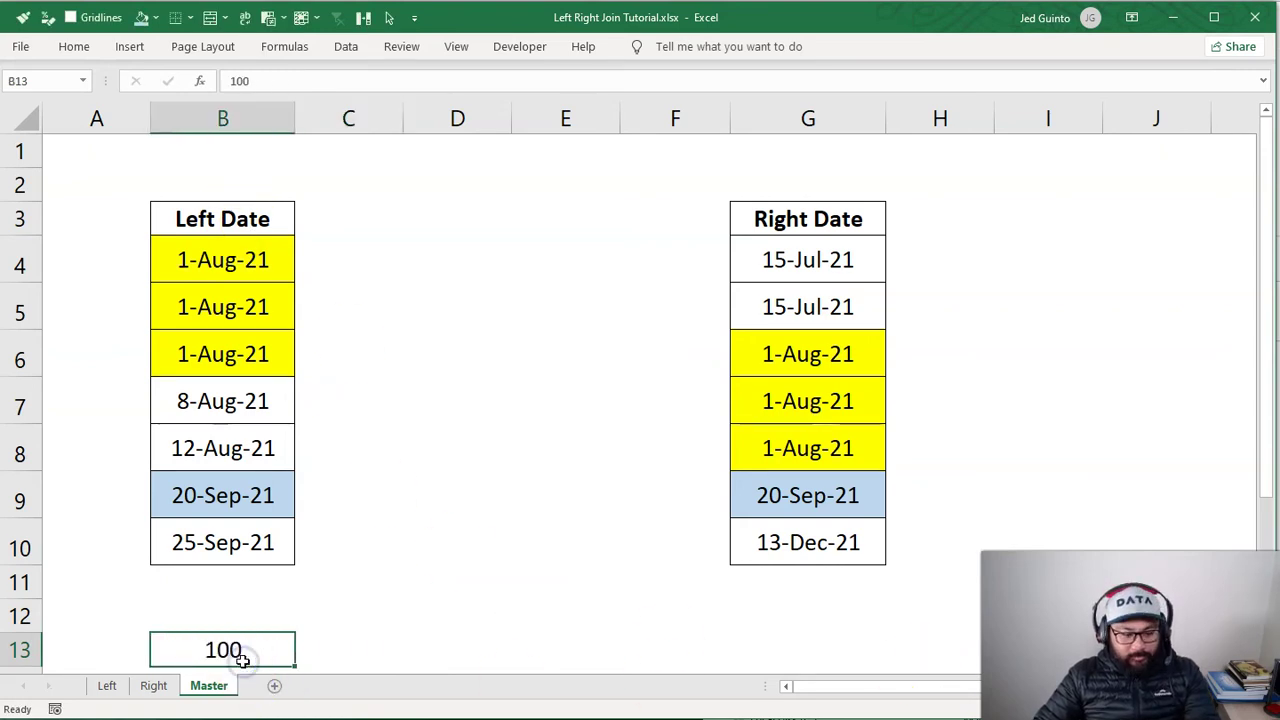
click(773, 647)
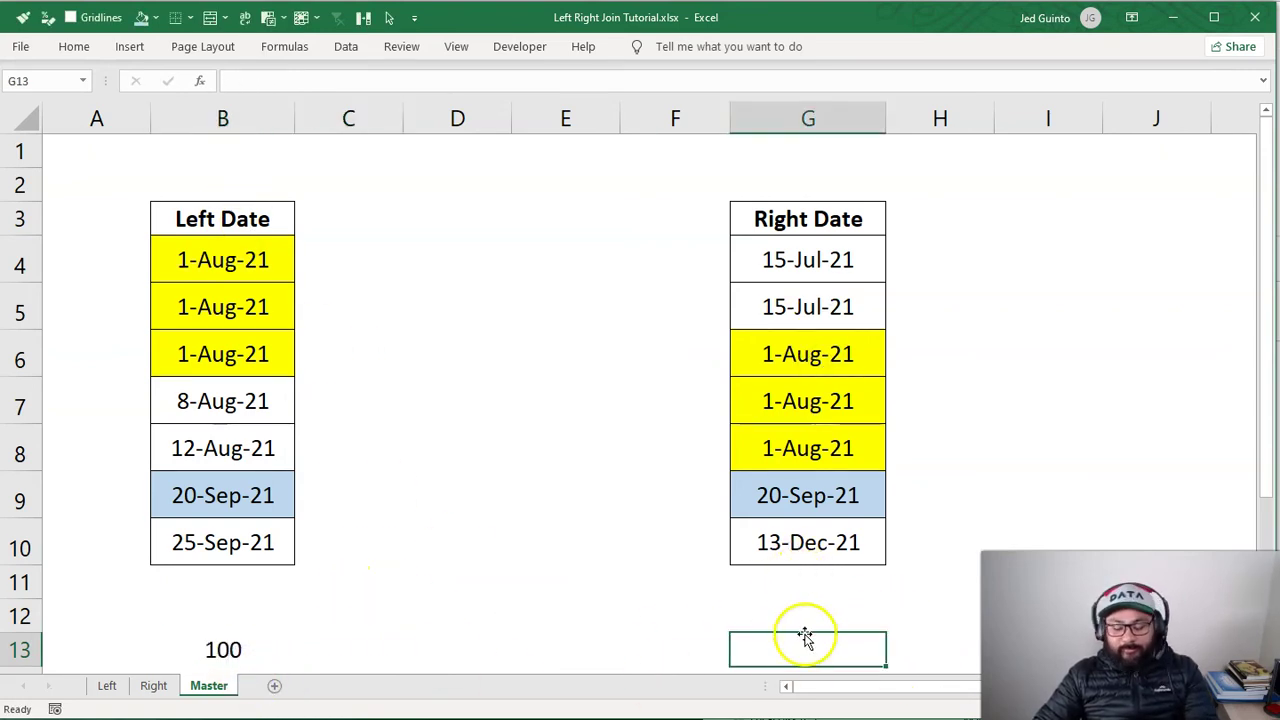
click(230, 650)
text(88)
key(Return)
Enter 56 in G13 as a plain number and place the Scientific calculator beside the sheet
drag(257, 214, 251, 314)
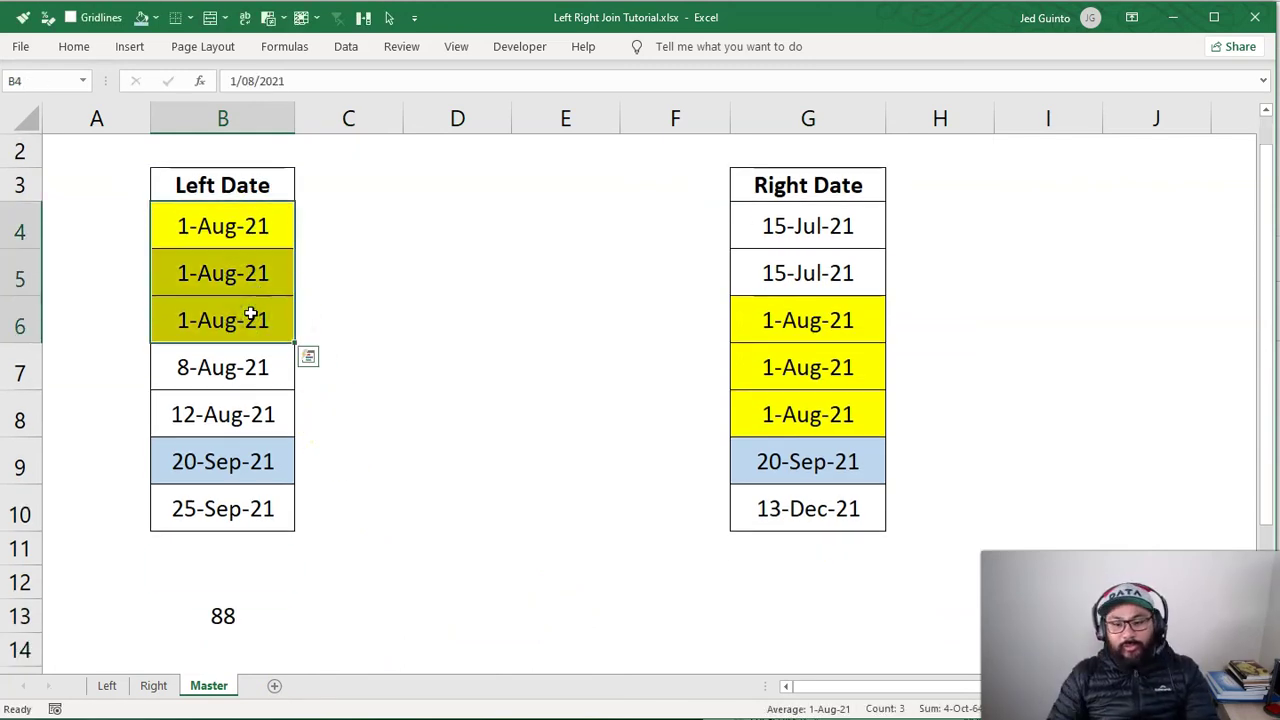
click(799, 616)
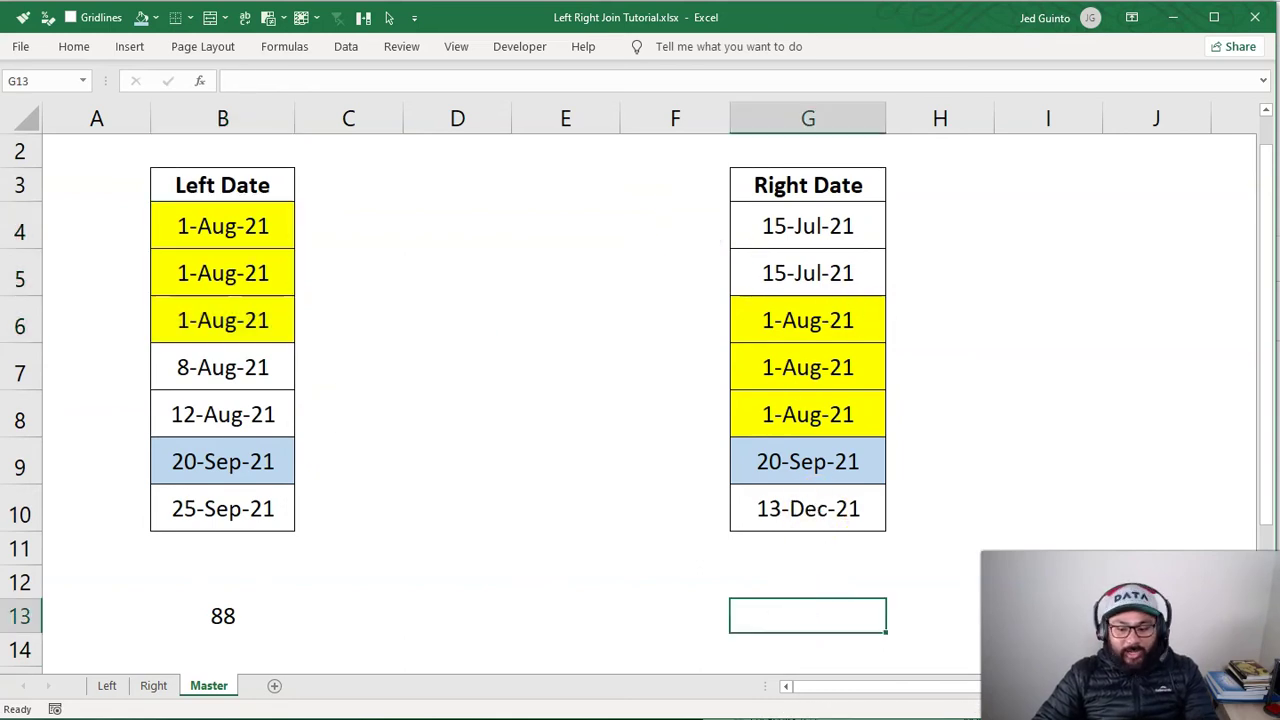
text(5)
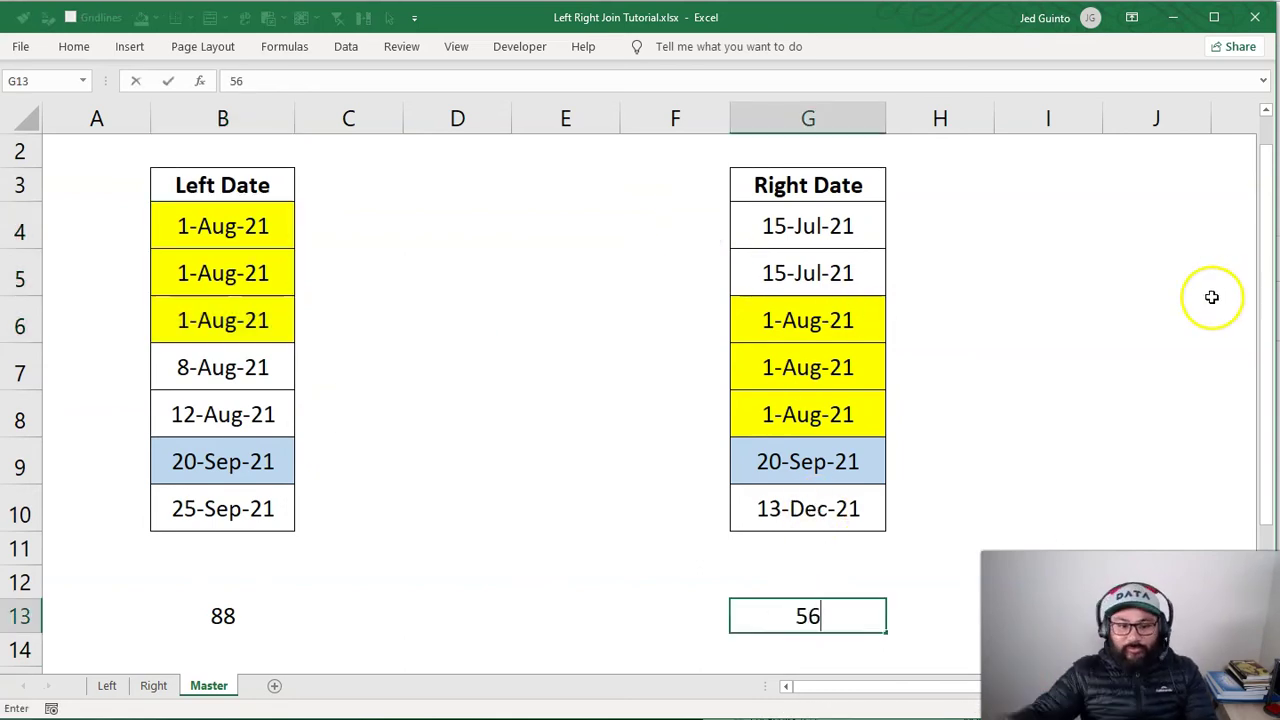
text(6)
click(960, 614)
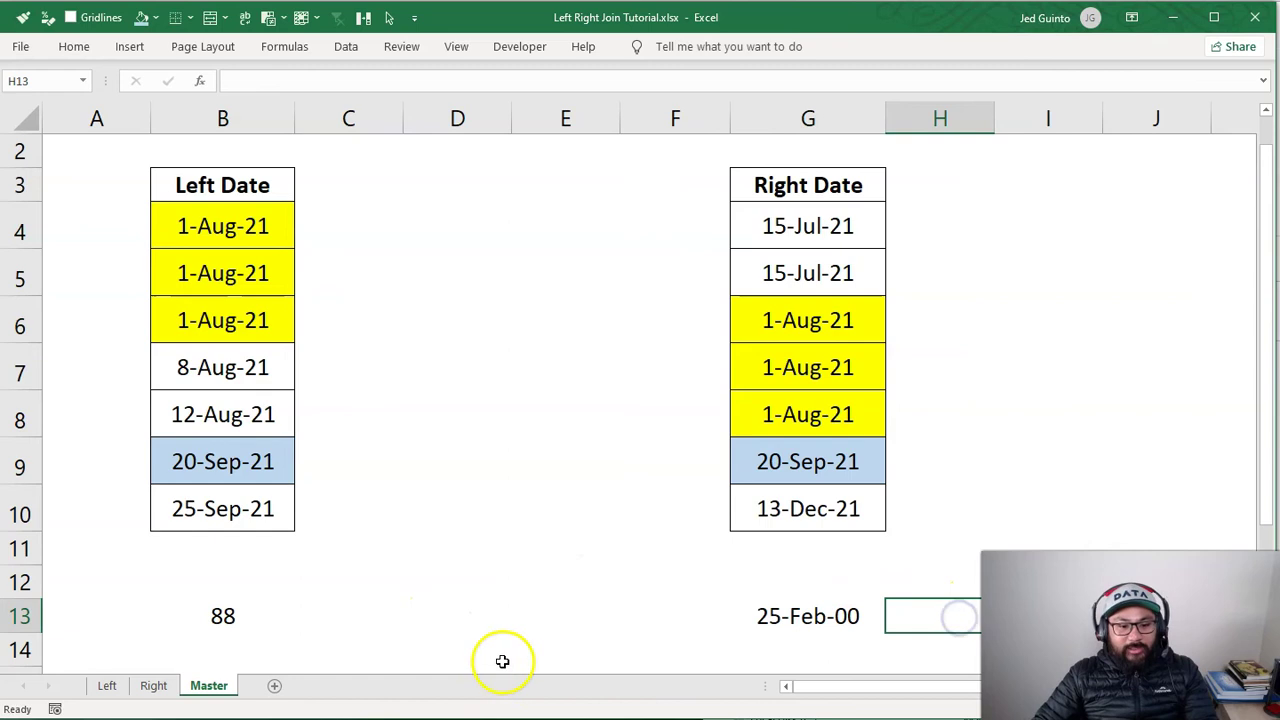
scroll(502, 661, down, 1)
click(751, 608)
key(ctrl+shift+grave)
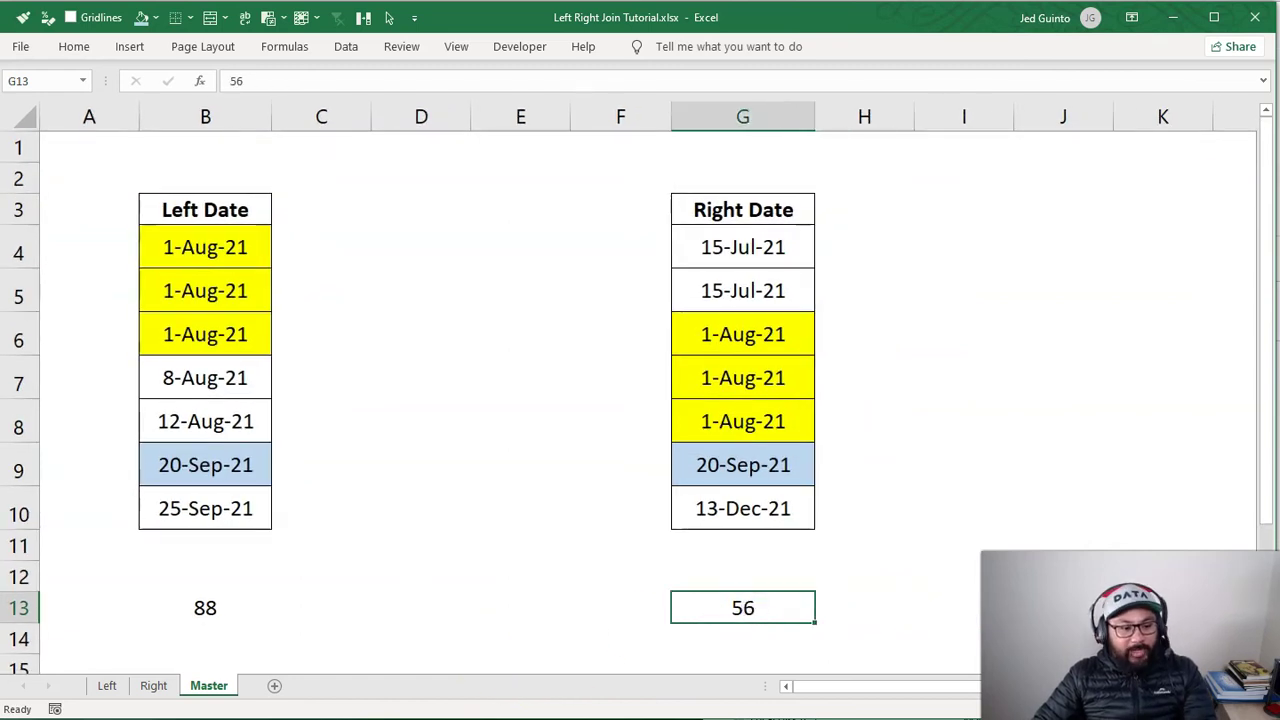
drag(23, 166, 1005, 114)
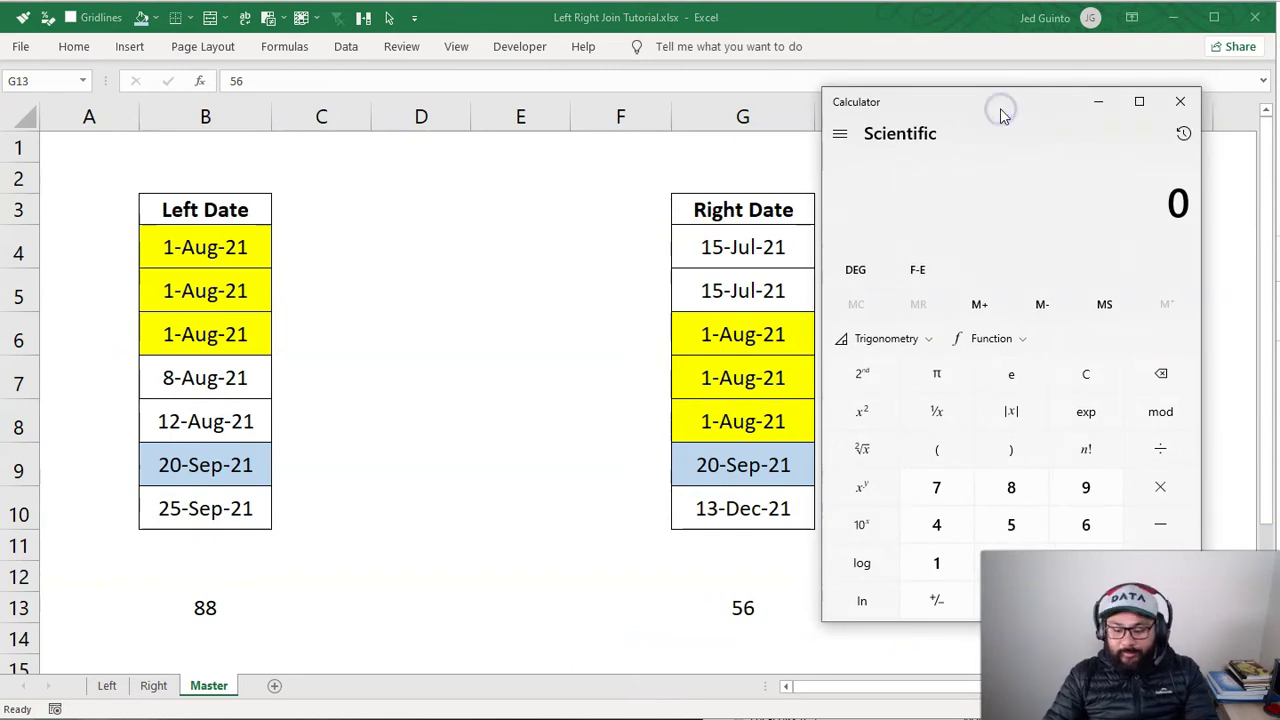
Calculate 88 × 56 = 4,928 in Calculator, then close Calculator
text(88*56)
key(Return)
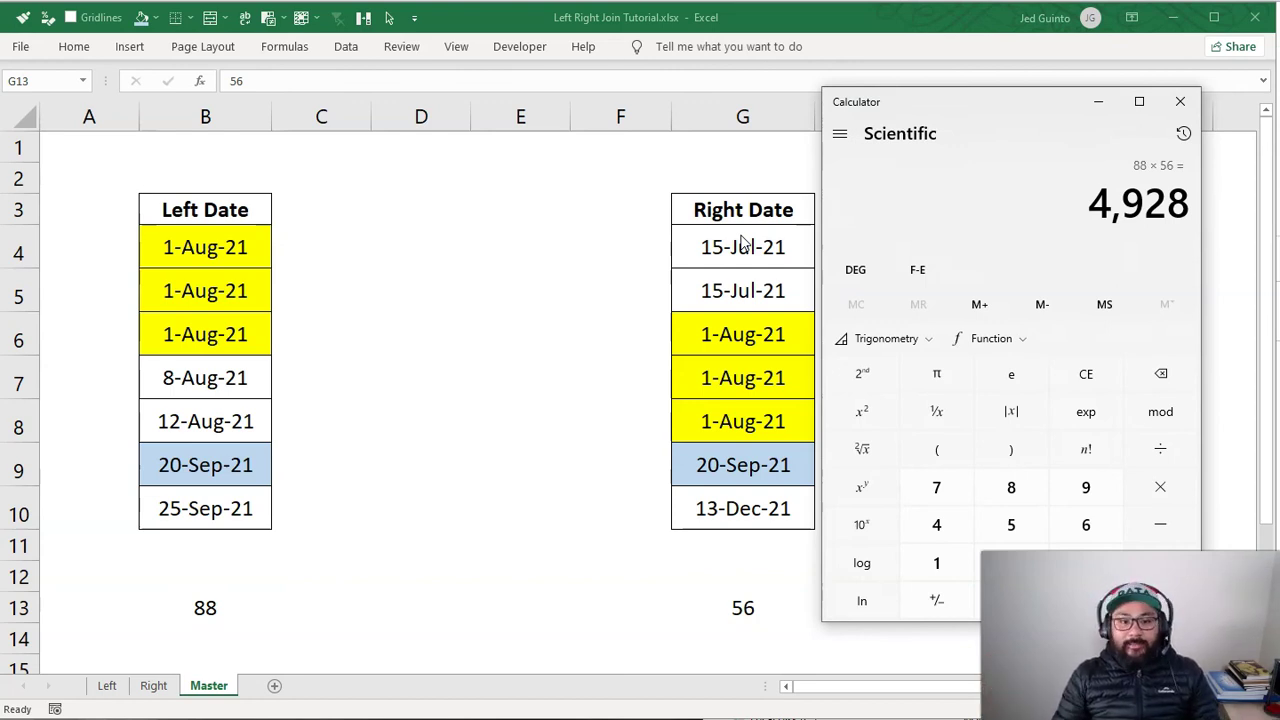
key(alt+F4)
key(super+e)
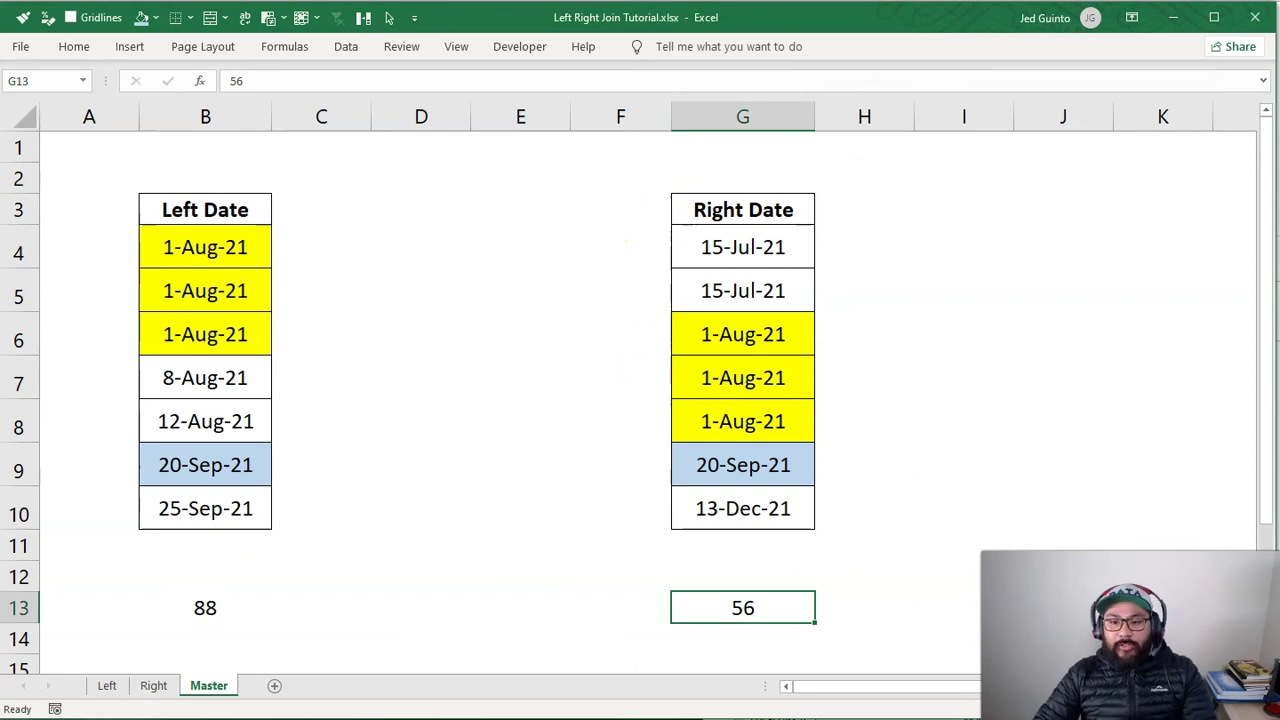
Select and circle the unmatched Left dates 8-Aug-21, 12-Aug-21 and 25-Sep-21, then return to Tableau
click(1233, 50)
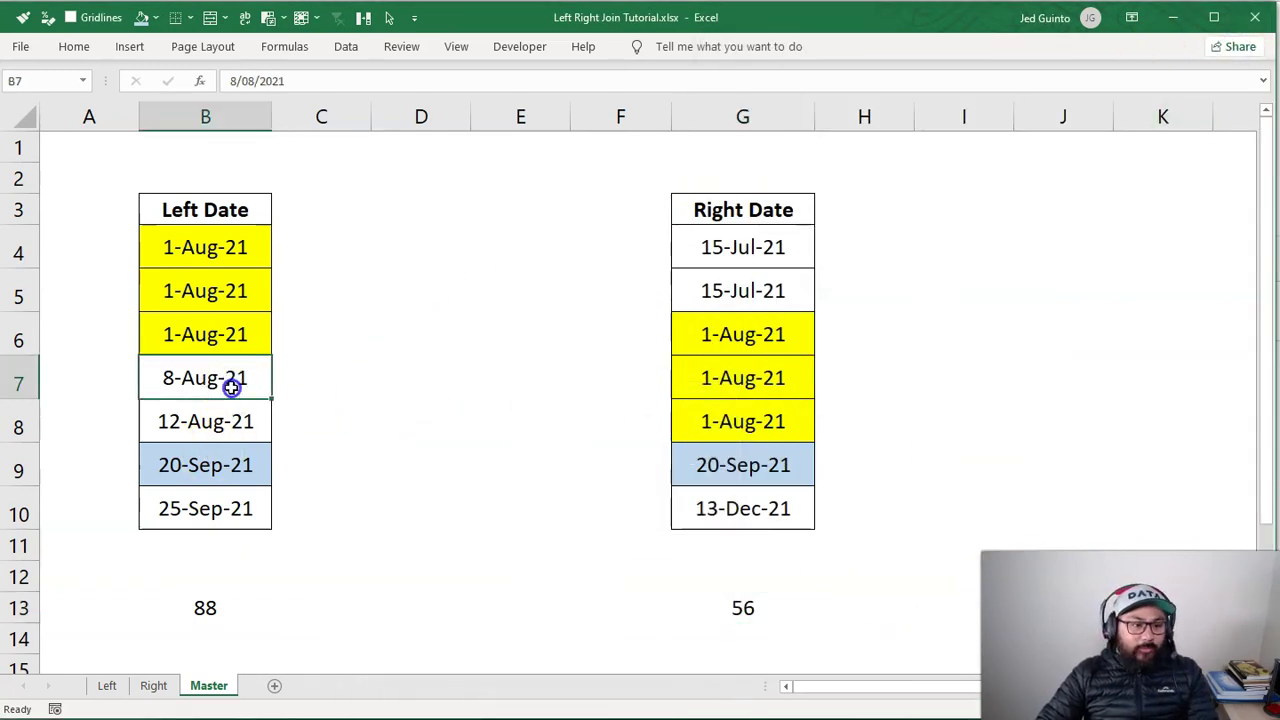
drag(229, 377, 222, 421)
ctrl+click(222, 509)
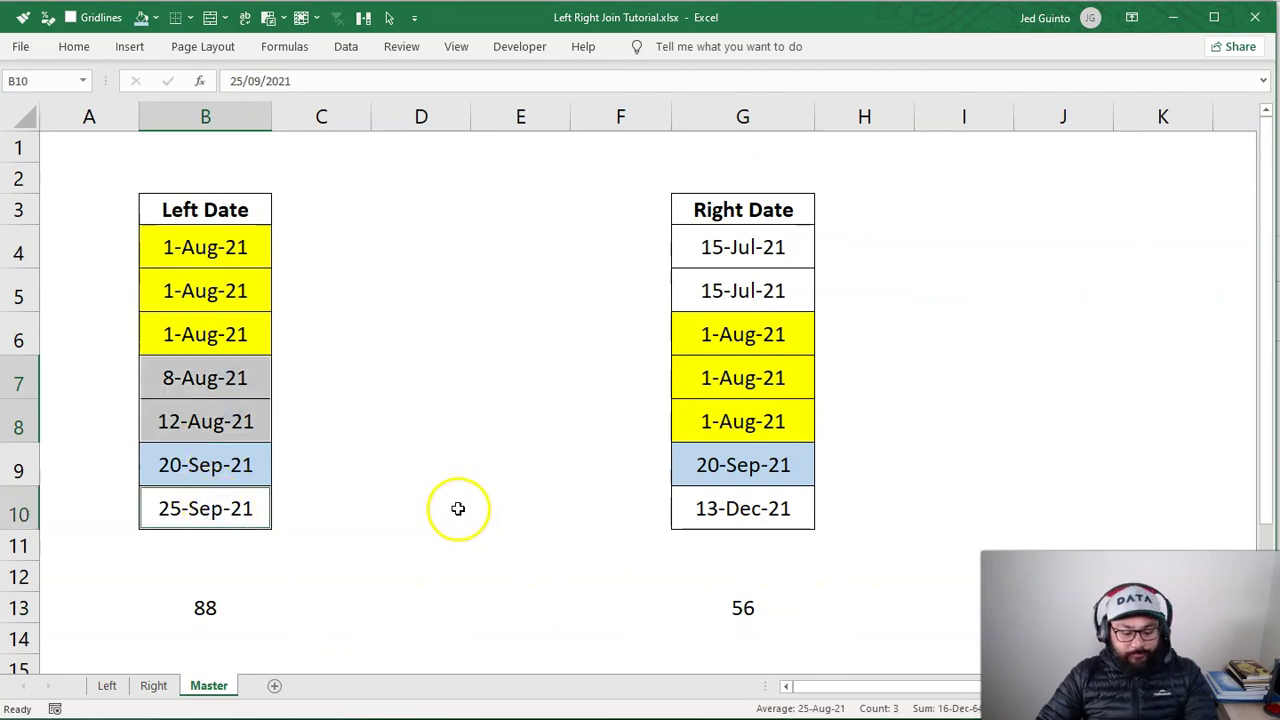
mouse_move(293, 372)
mouse_down()
mouse_move(137, 386)
mouse_move(286, 366)
mouse_up()
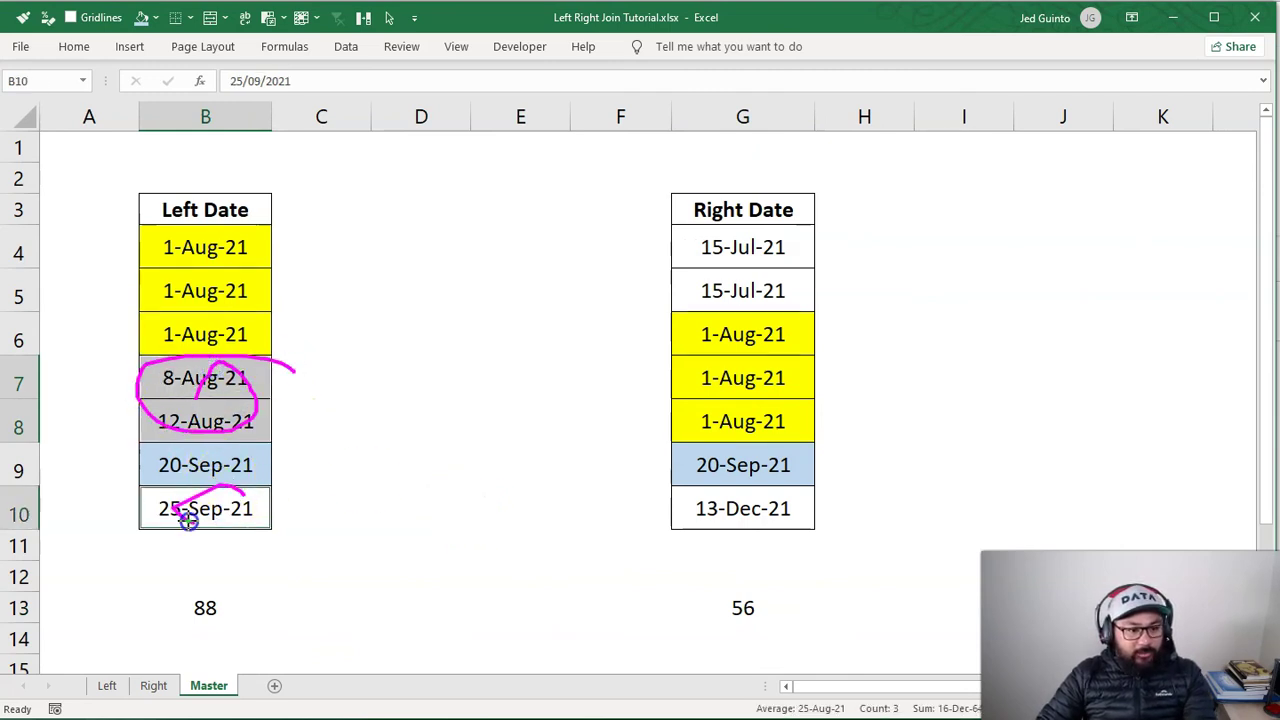
key(Escape)
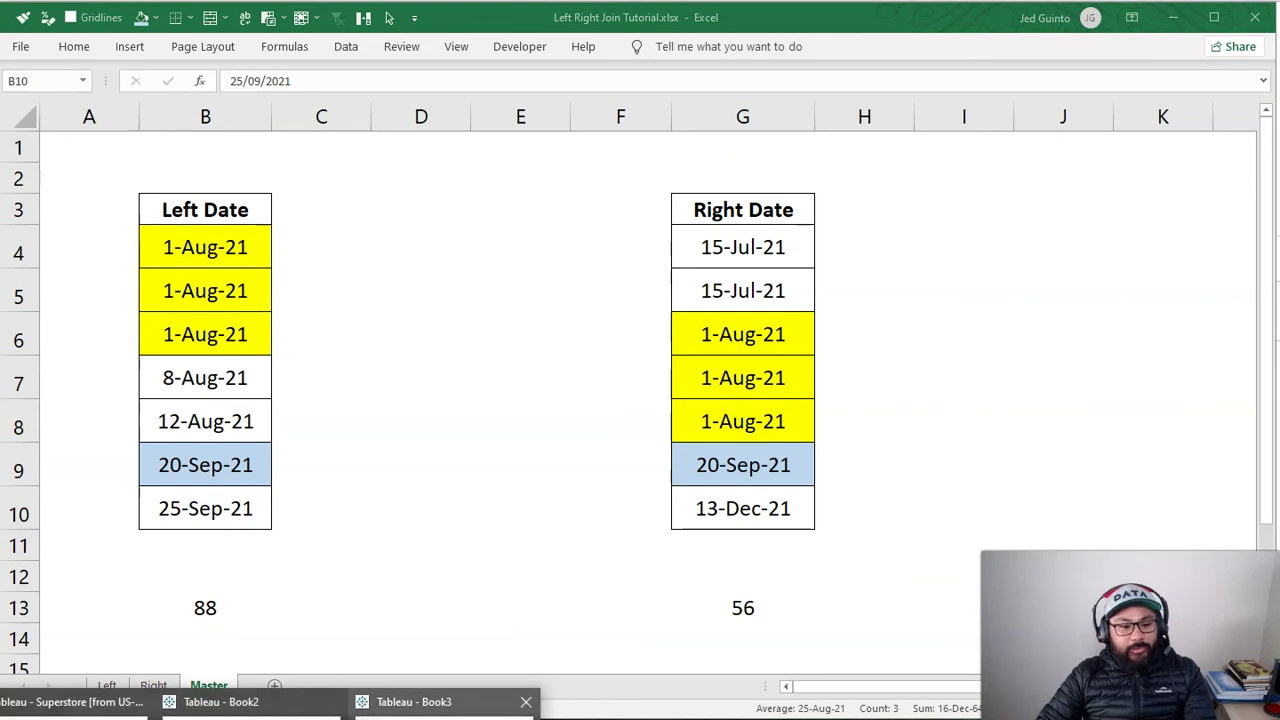
click(430, 700)
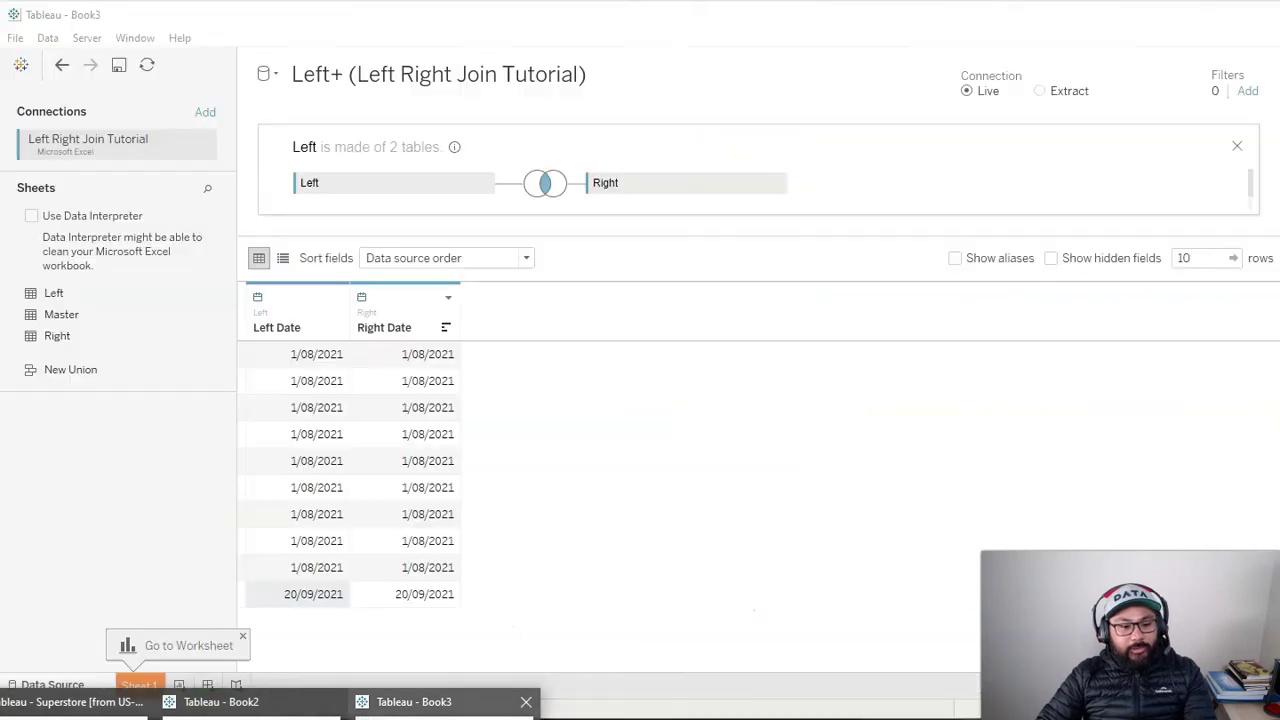
Change the Left–Right join to a left join, giving 13 rows with Null Right Dates
click(545, 190)
click(512, 270)
click(506, 266)
scroll(430, 628, down, 1)
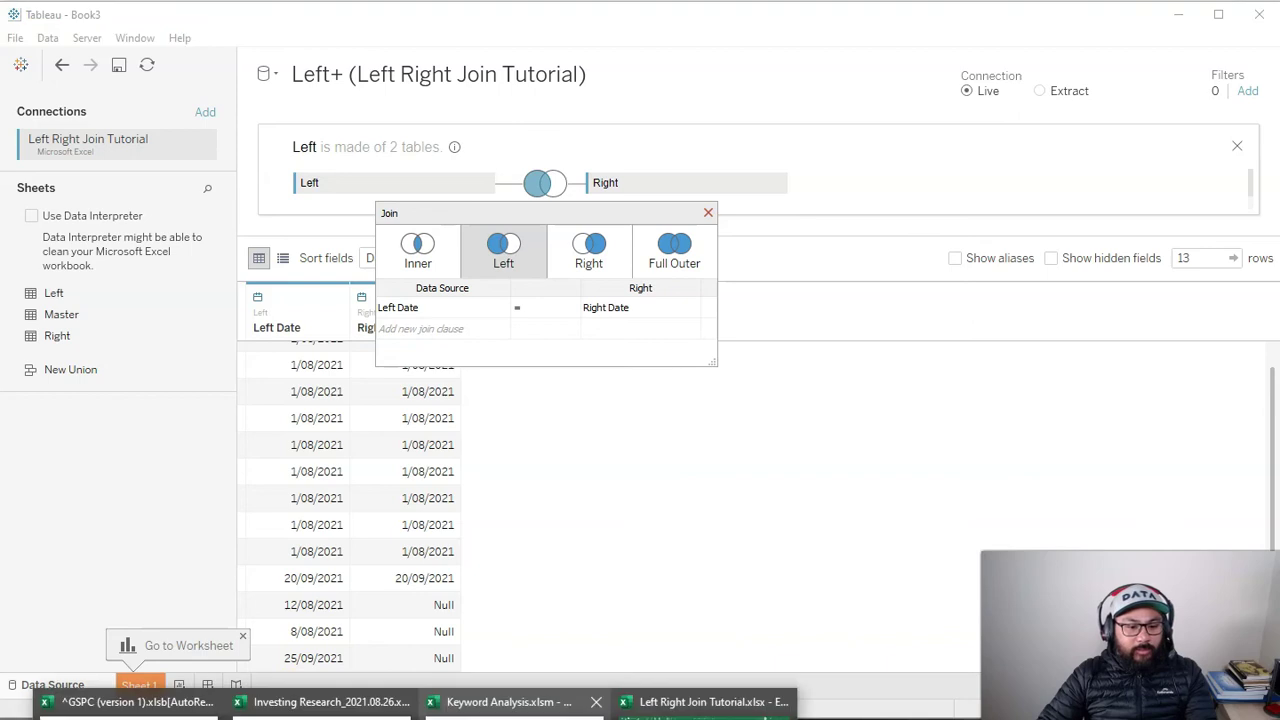
Bring Excel forward, point out the 12-Aug-21 and 25-Sep-21 Left dates, and maximize the window
click(706, 700)
mouse_move(586, 14)
mouse_down()
mouse_move(1062, 55)
mouse_move(1122, 124)
mouse_move(1108, 133)
mouse_up()
click(806, 520)
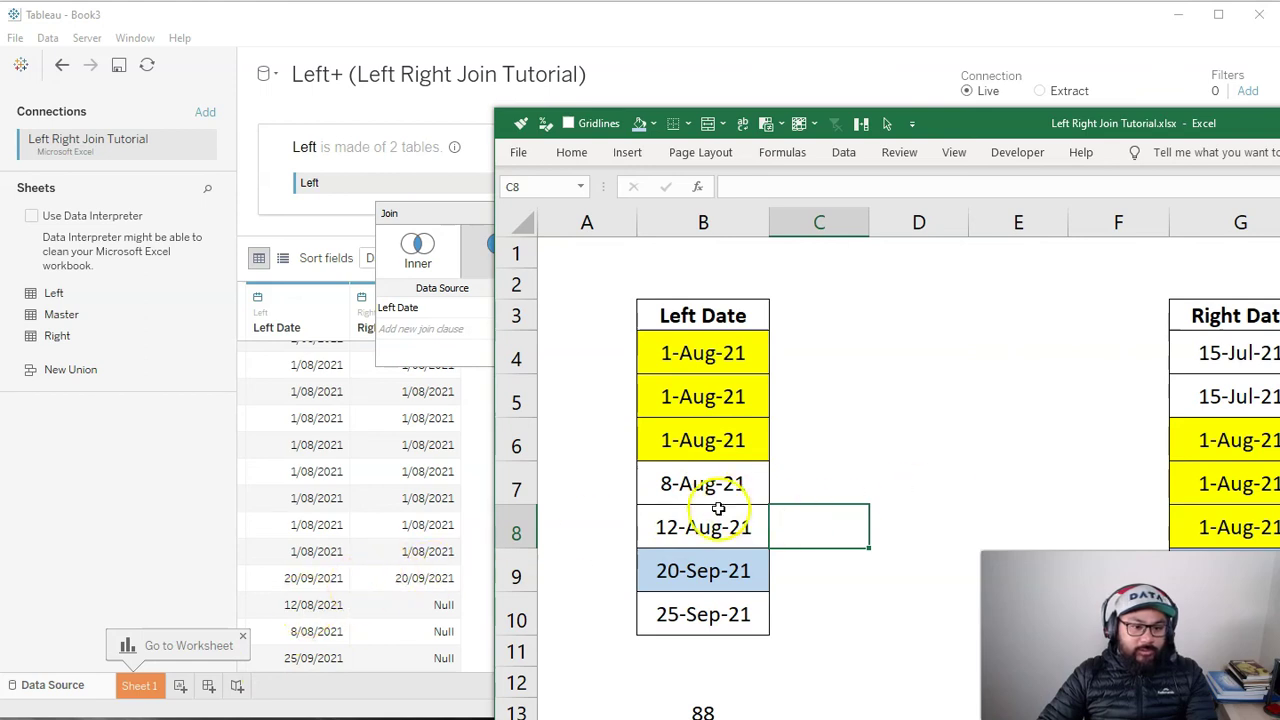
click(682, 527)
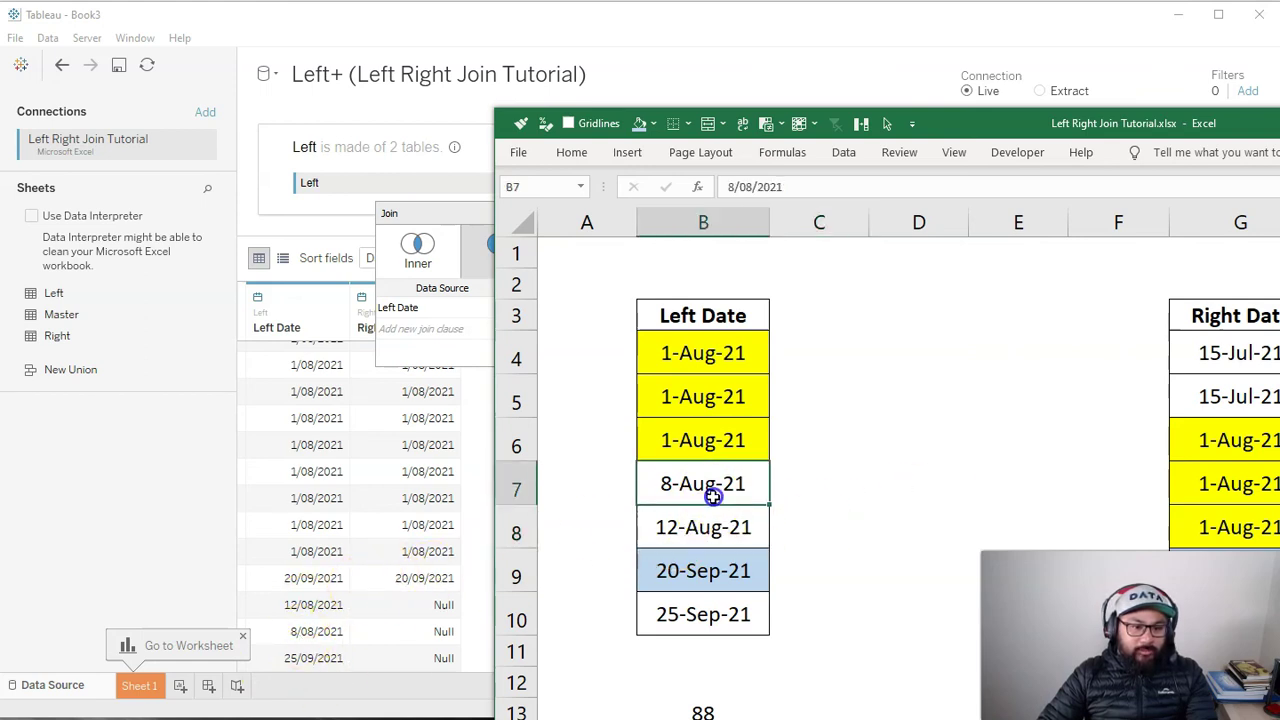
click(722, 617)
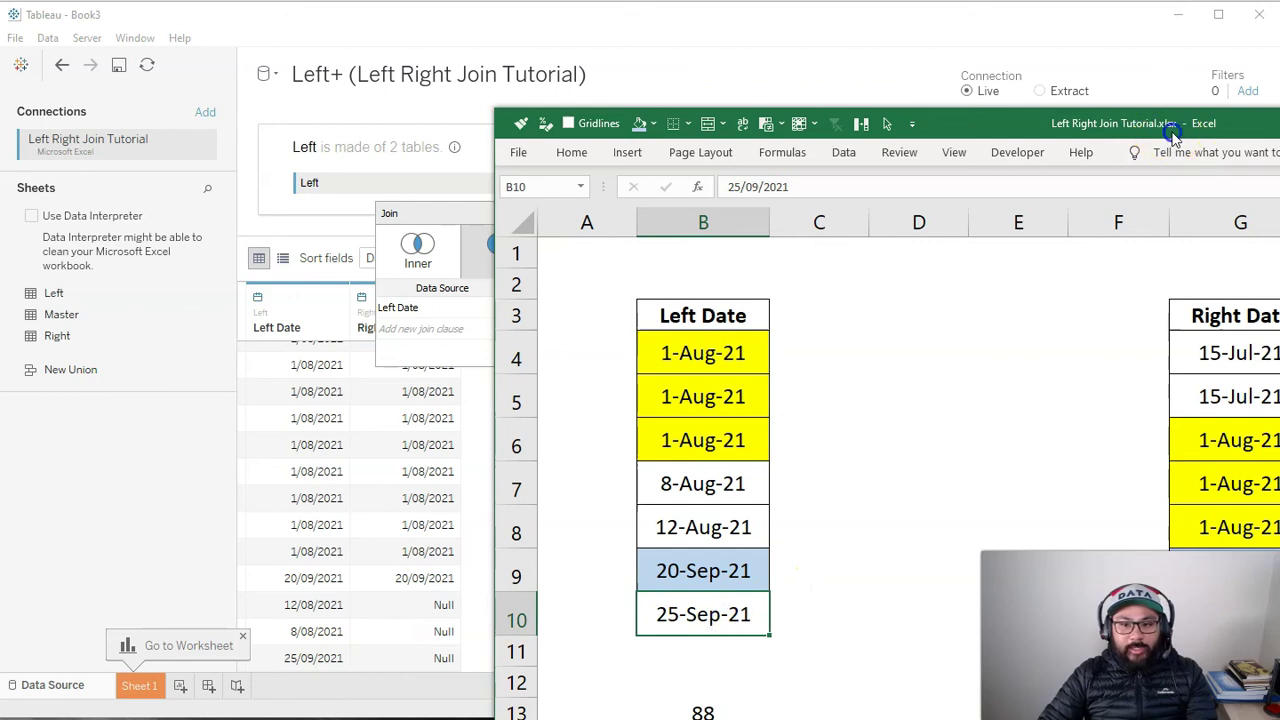
click(418, 692)
key(alt+Tab)
double_click(820, 72)
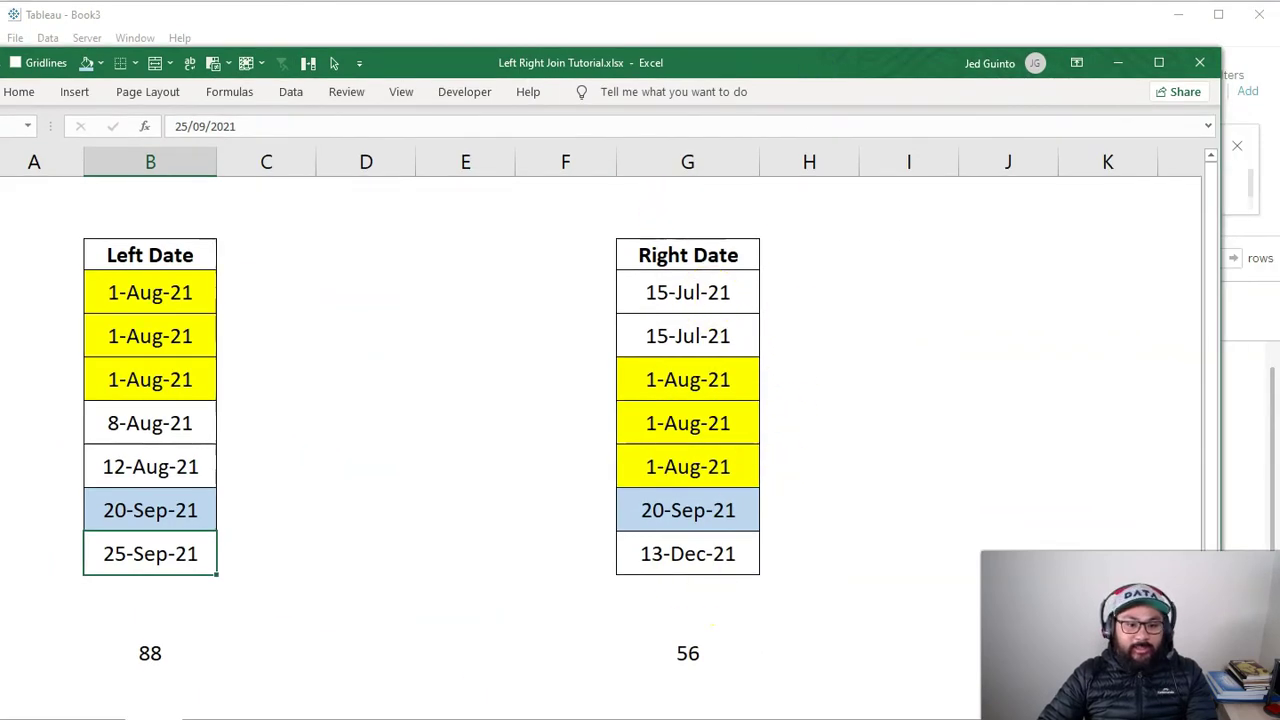
Move Excel aside and switch the Tableau join to a right join
double_click(700, 60)
drag(700, 55, 696, 311)
click(591, 272)
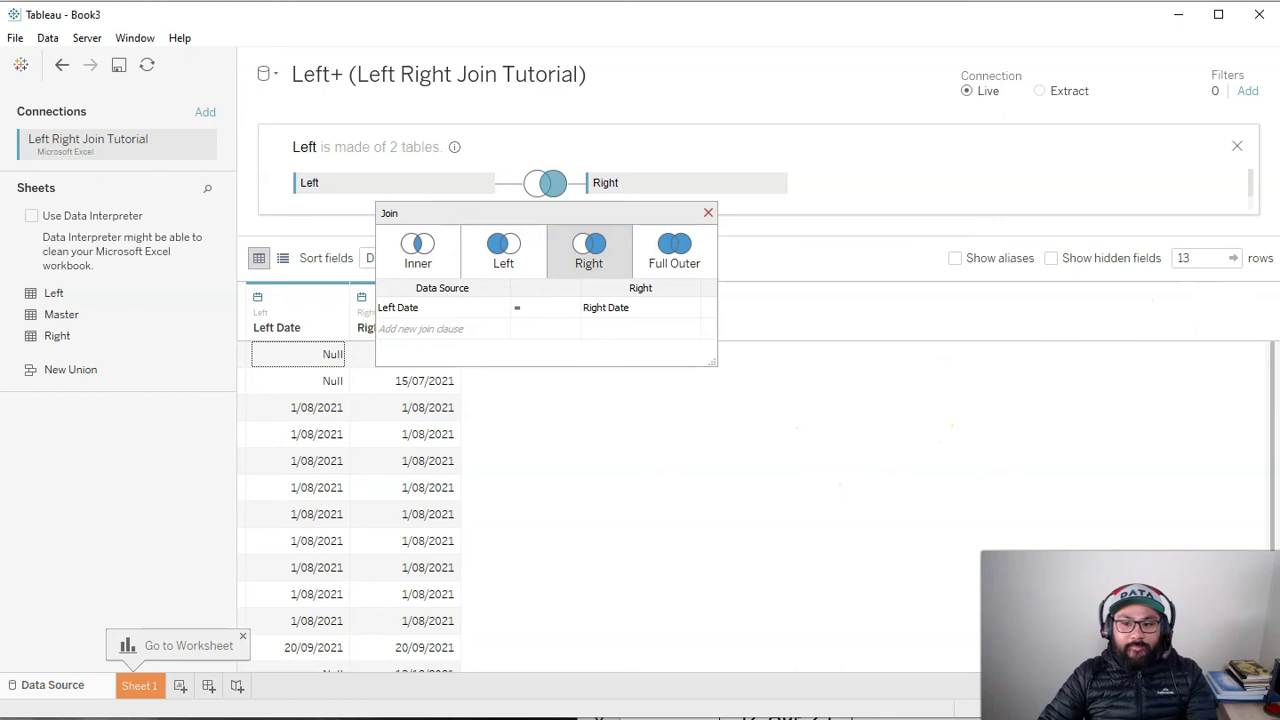
Delete the empty columns between Excel's date tables and close Tableau's Join dialog
key(alt+Tab)
drag(860, 215, 930, 41)
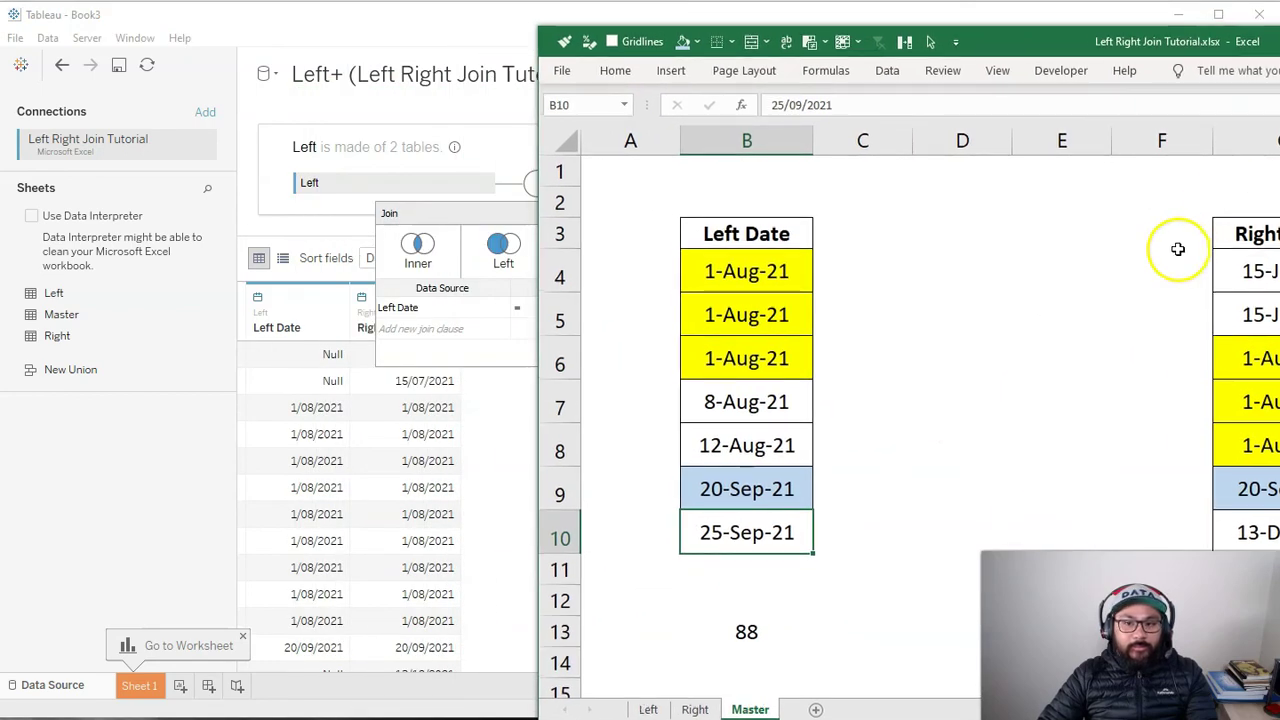
drag(962, 233, 994, 300)
key(ctrl+space)
key(ctrl+minus)
key(ctrl+minus)
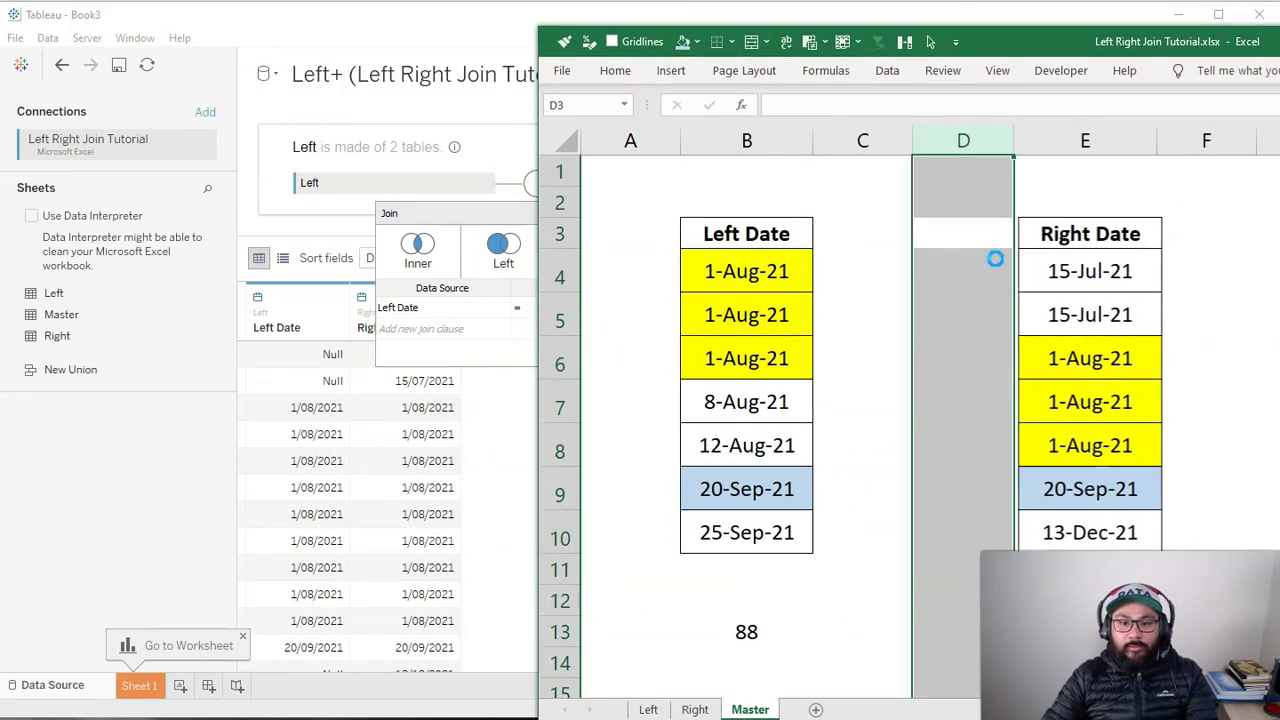
click(523, 434)
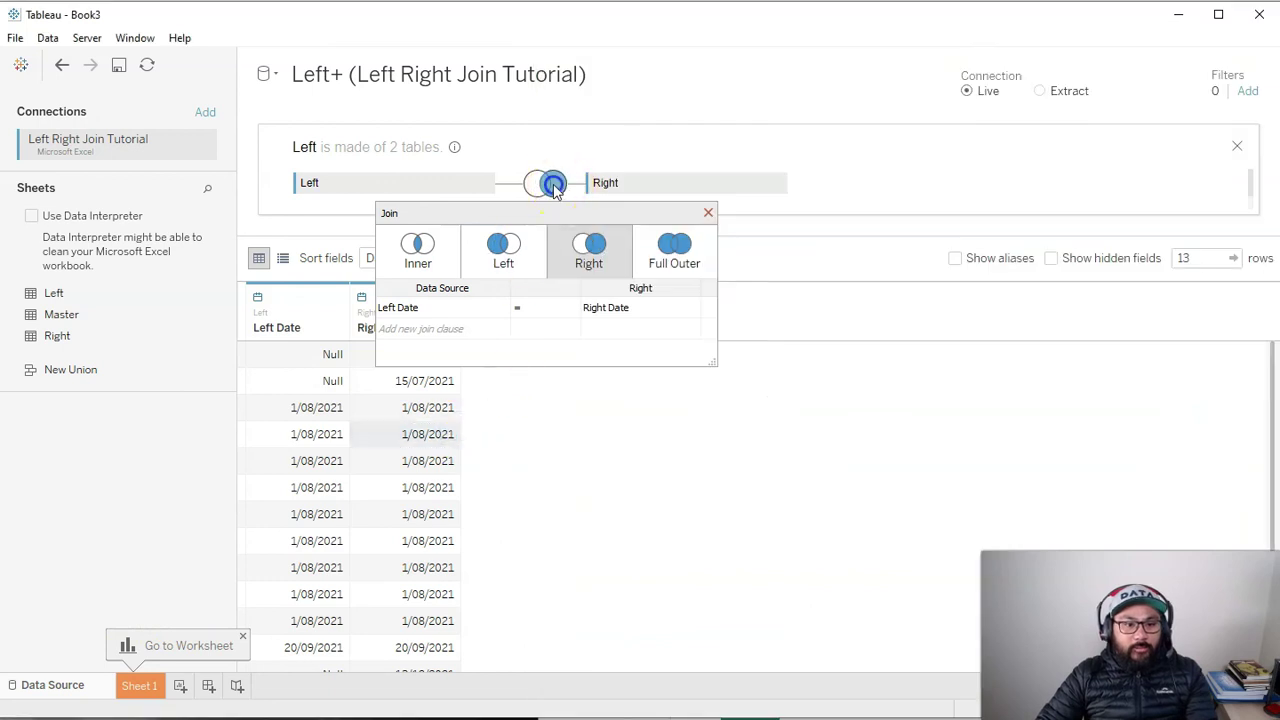
click(708, 213)
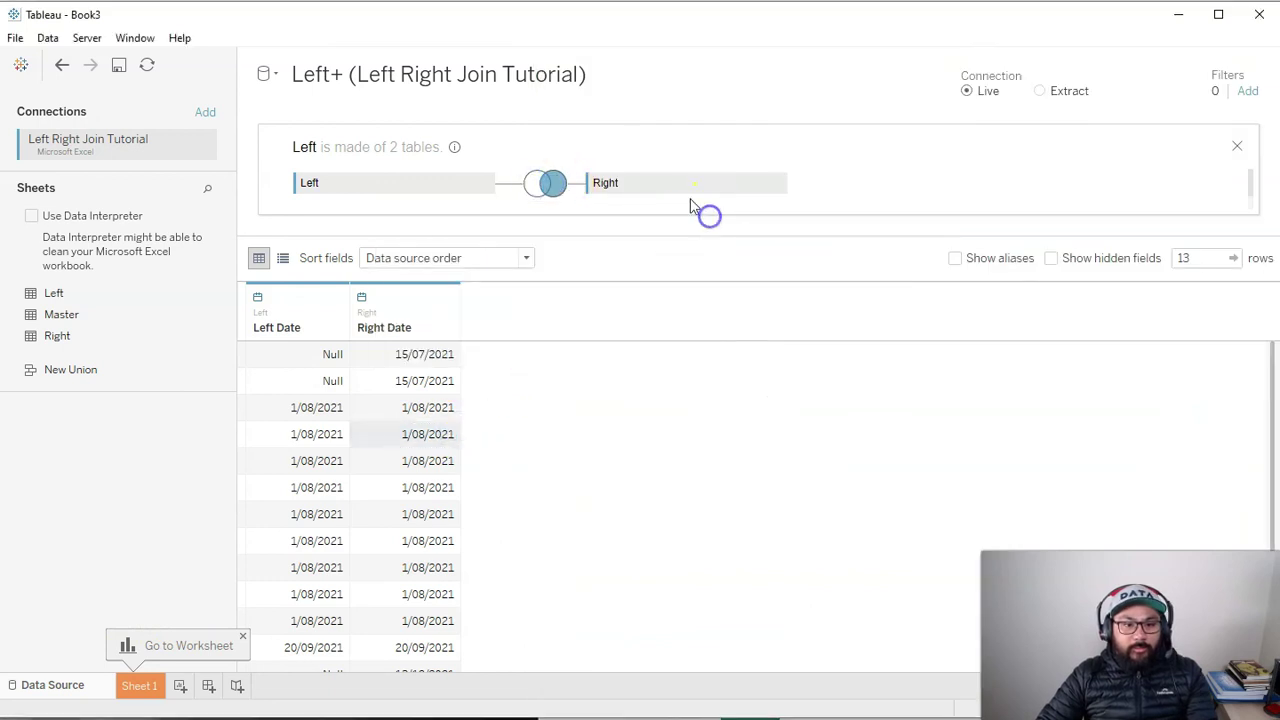
key(alt+Tab)
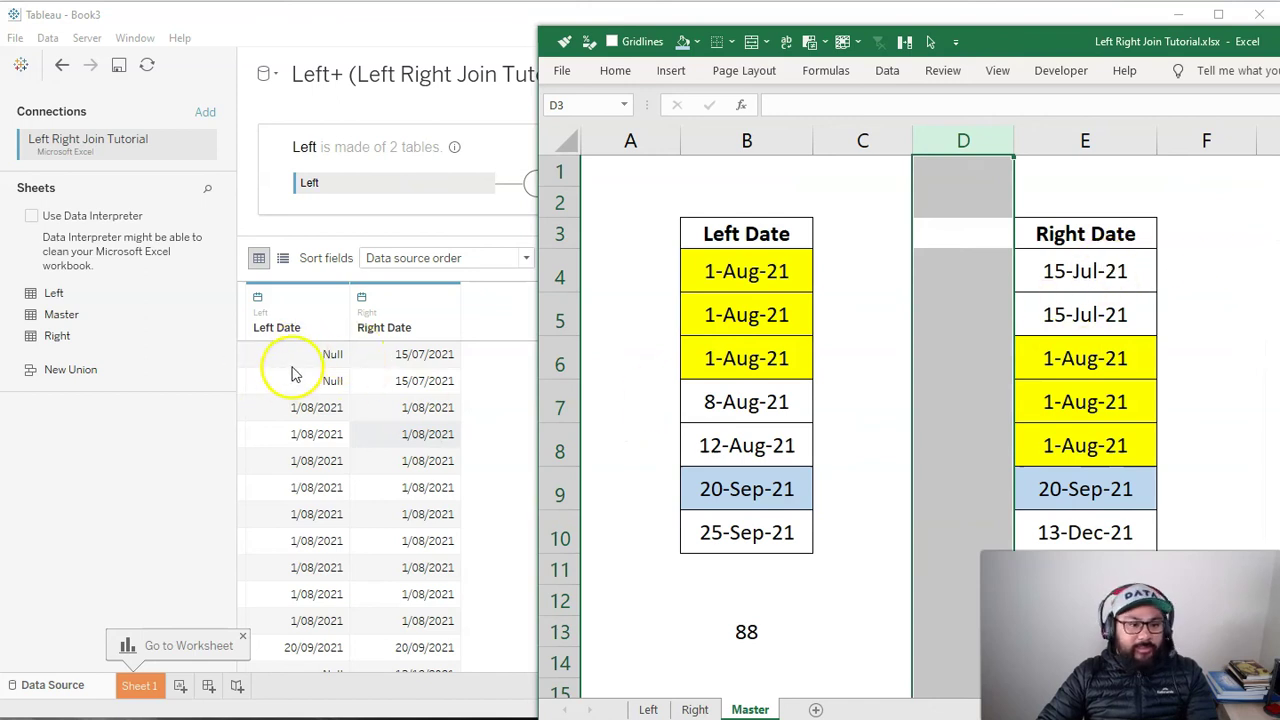
scroll(355, 535, down, 1)
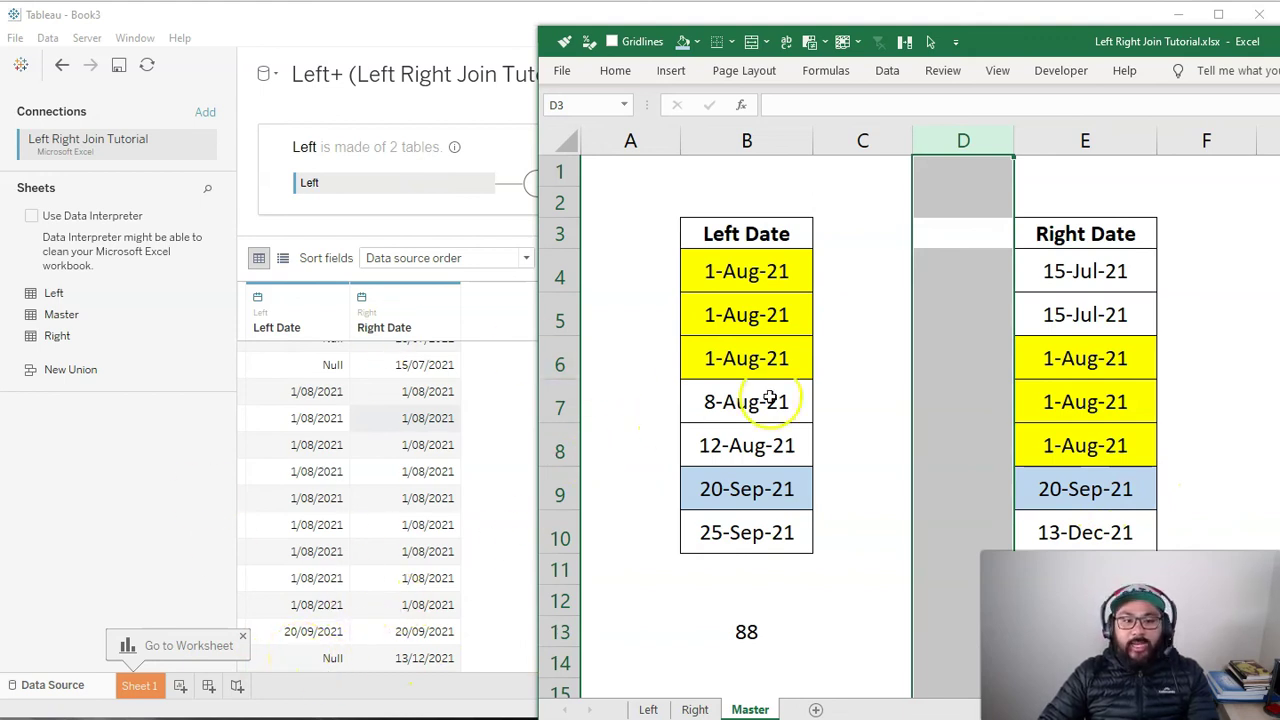
Select C7:D7 beside 8-Aug-21 and maximize the Excel window over Tableau
drag(862, 399, 892, 404)
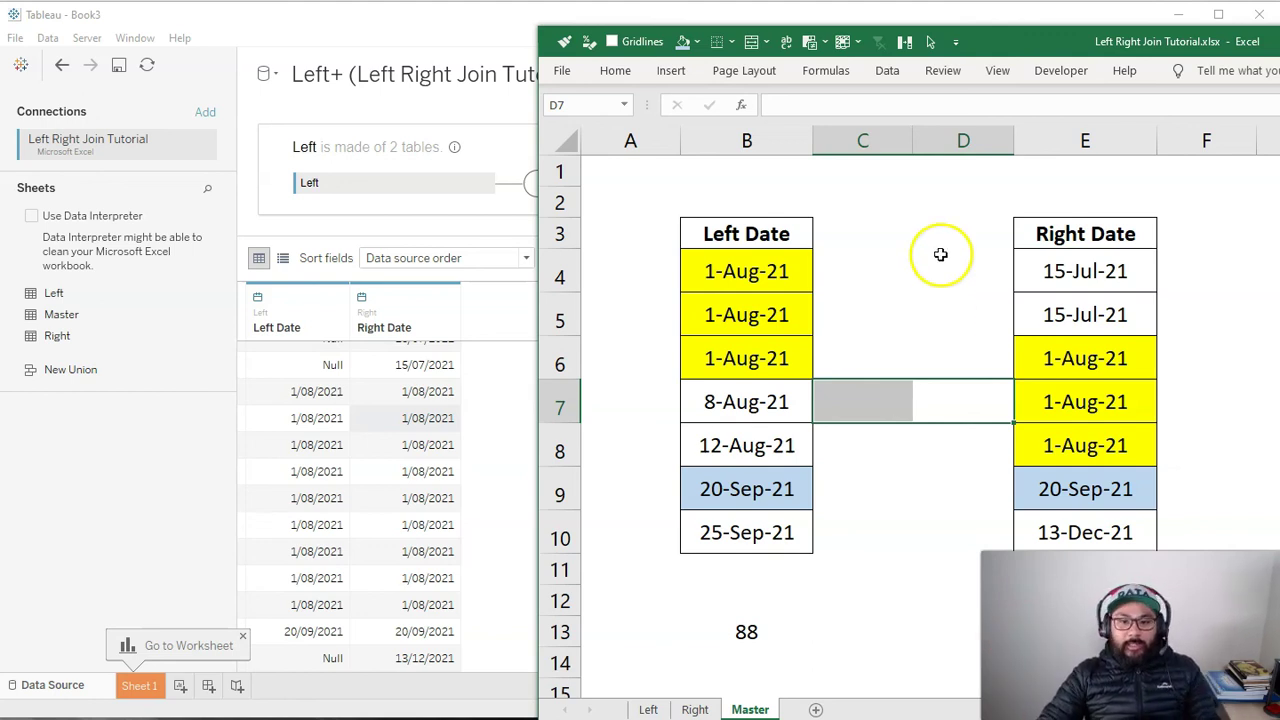
double_click(1111, 37)
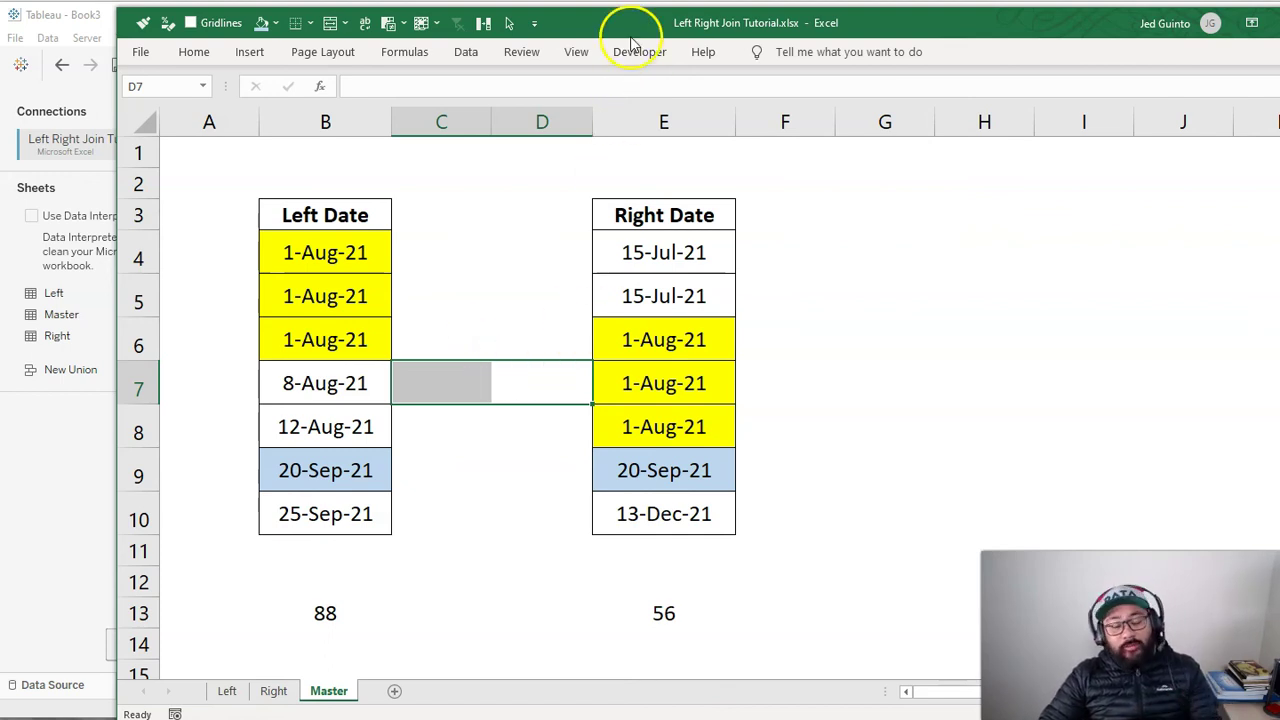
drag(614, 23, 501, 10)
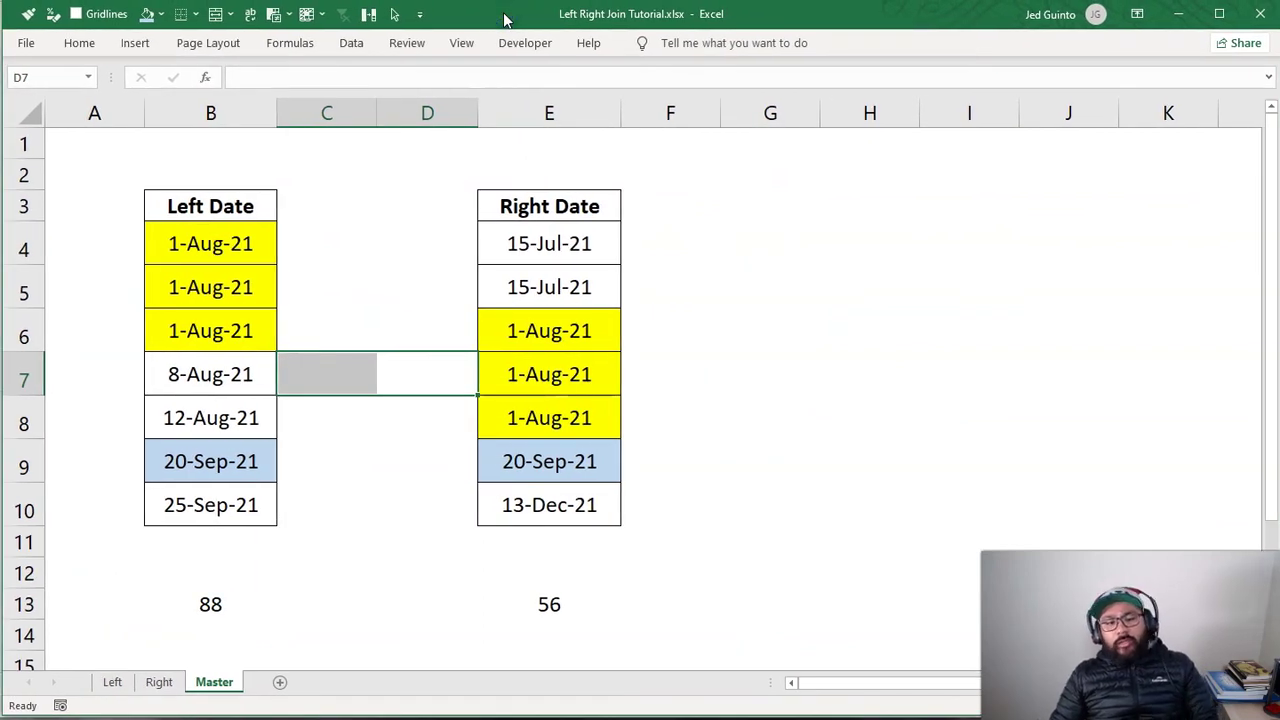